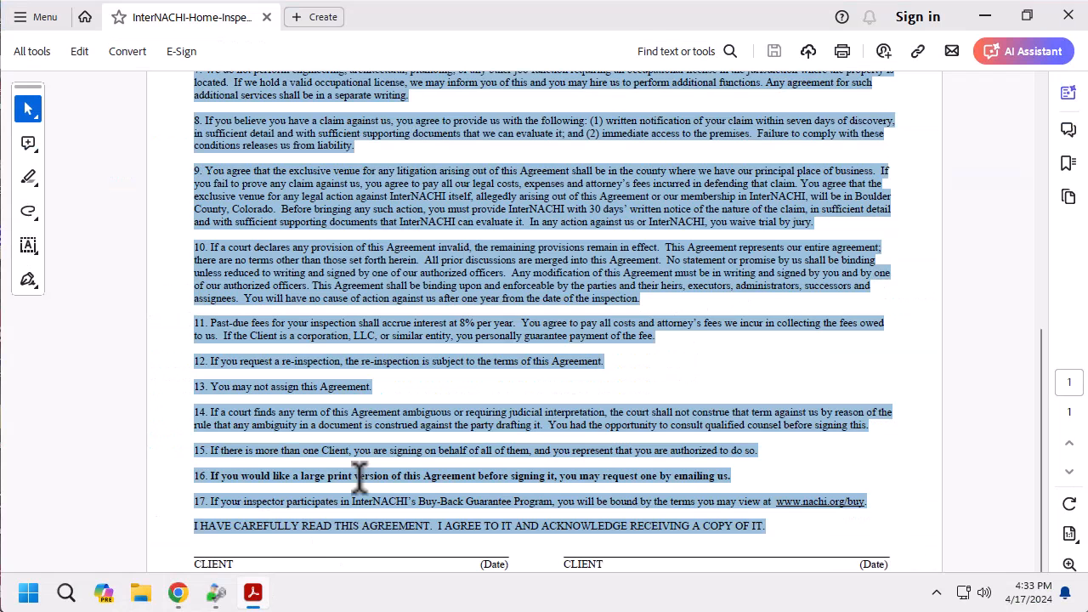
# Step: Copy the selected InterNACHI agreement text from the PDF and switch to the contract template in the browser
pyautogui.hotkey('ctrl', 'Home')
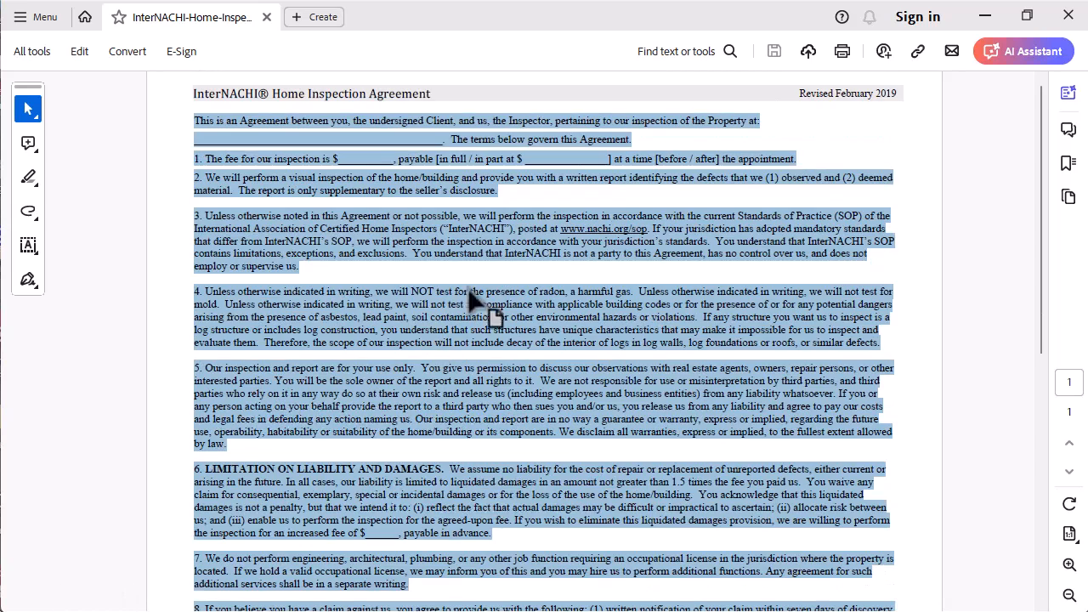
pyautogui.scroll(-1, 477, 223)
pyautogui.rightClick(453, 203)
pyautogui.click(520, 211)
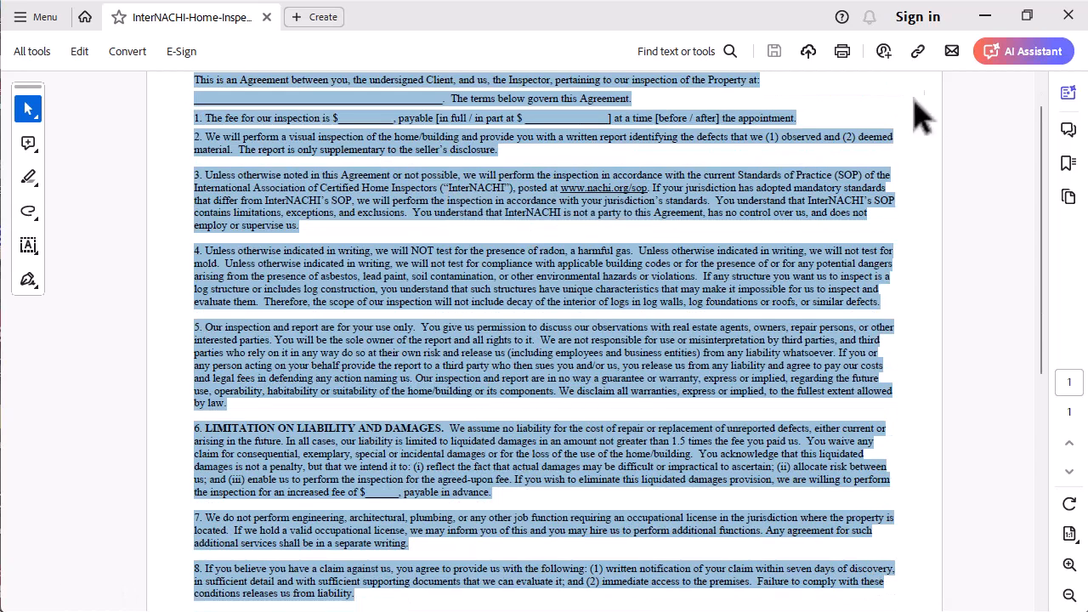
pyautogui.click(987, 17)
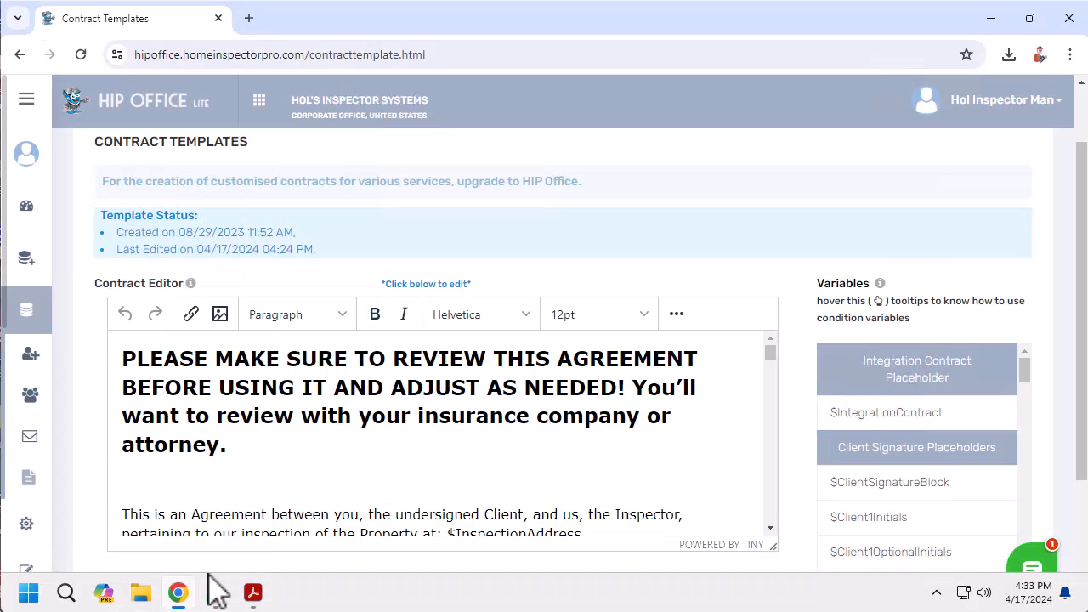
# Step: Replace the entire default text of the contract template with the copied InterNACHI agreement
pyautogui.scroll(-1, 374, 434)
pyautogui.click(311, 428)
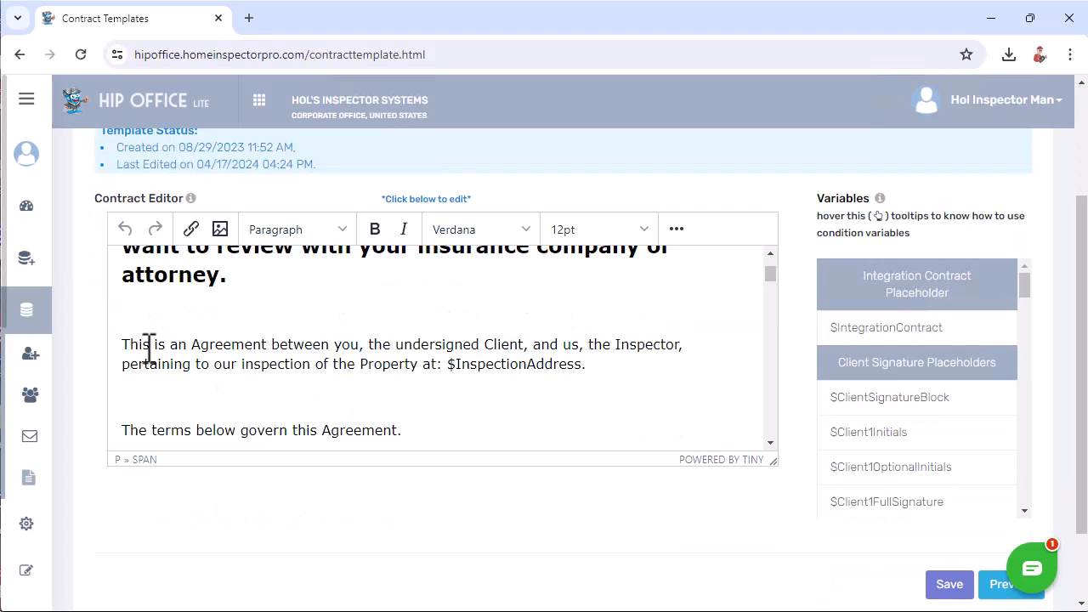
pyautogui.scroll(1, 142, 288)
pyautogui.click(128, 280)
pyautogui.moveTo(126, 279); pyautogui.dragTo(503, 389)
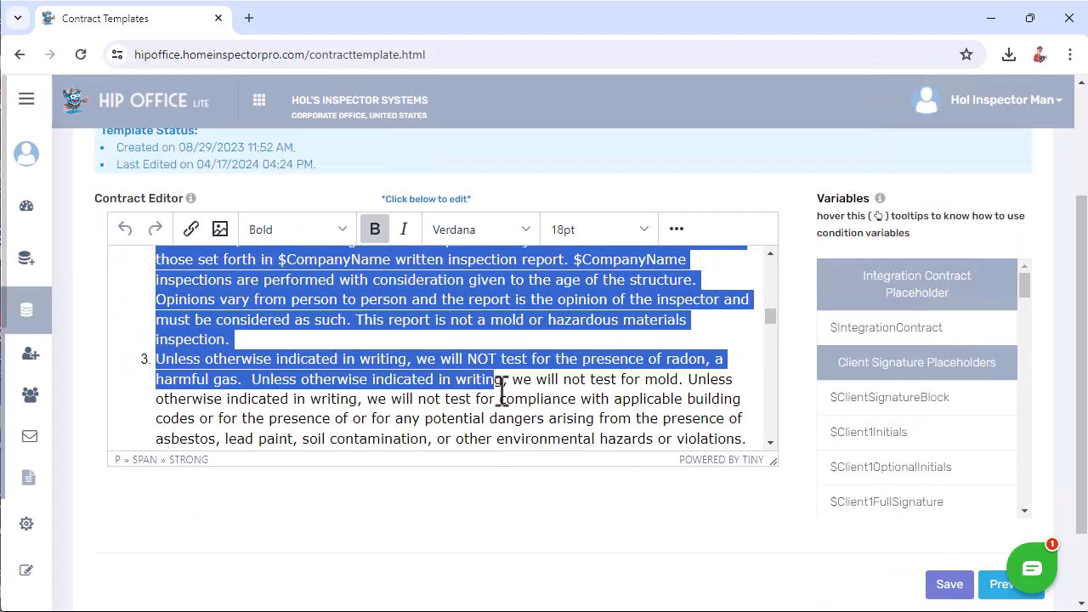
pyautogui.hotkey('ctrl', 'a')
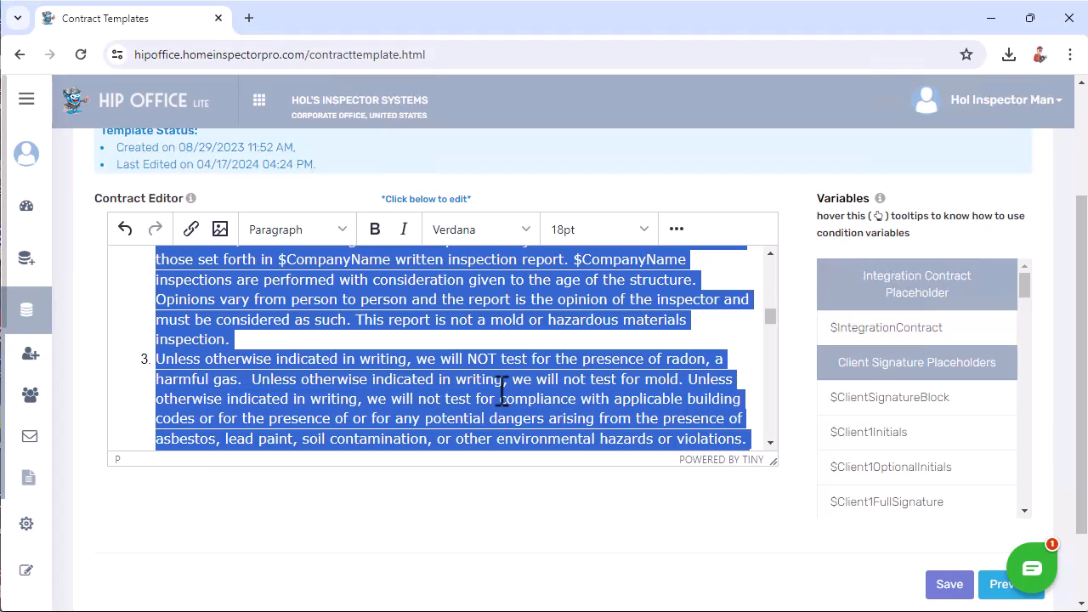
pyautogui.hotkey('ctrl', 'b')
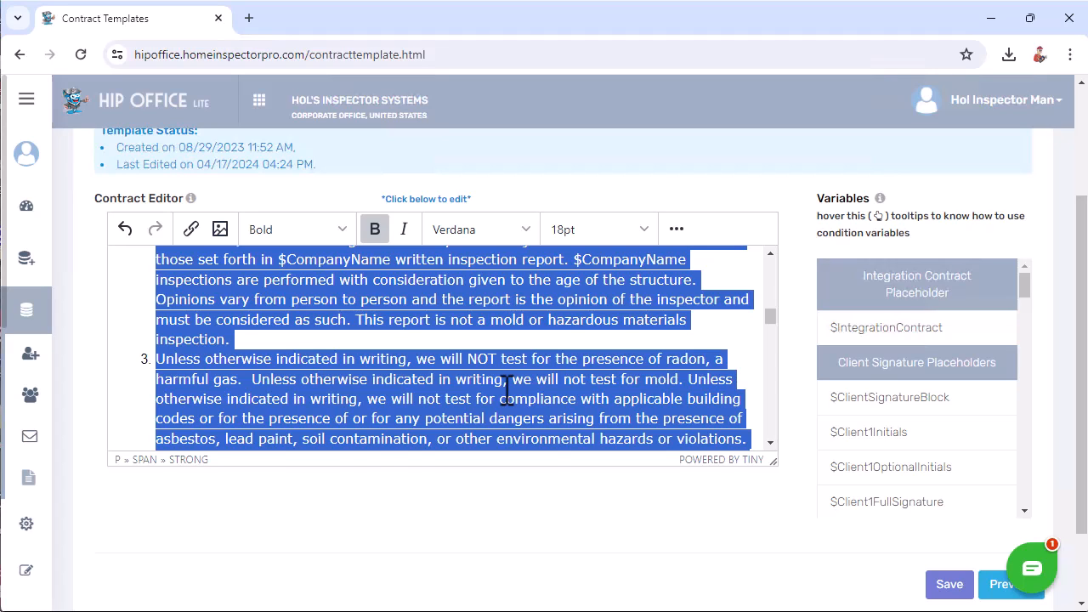
pyautogui.hotkey('ctrl', 'v')
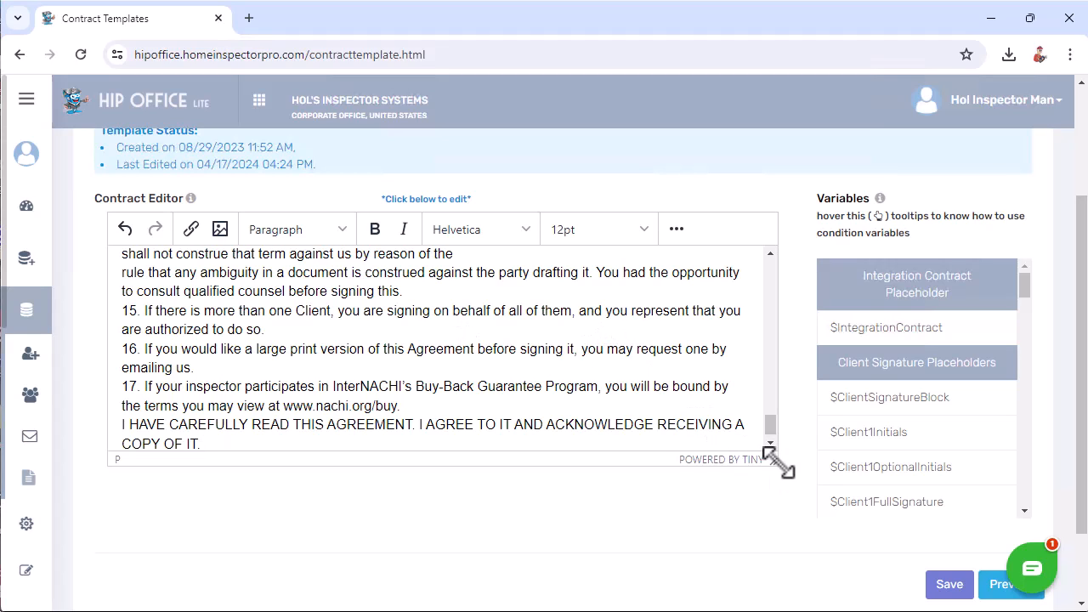
# Step: Enlarge the contract editor and go back to the beginning of the pasted agreement
pyautogui.moveTo(776, 461); pyautogui.dragTo(817, 600)
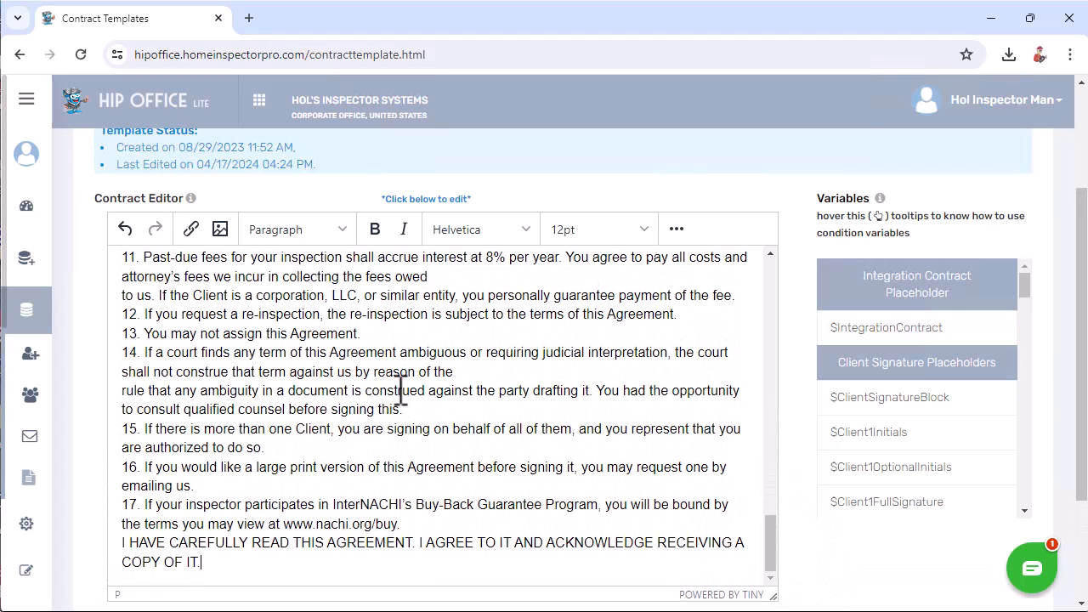
pyautogui.scroll(10, 402, 391)
pyautogui.scroll(3, 402, 392)
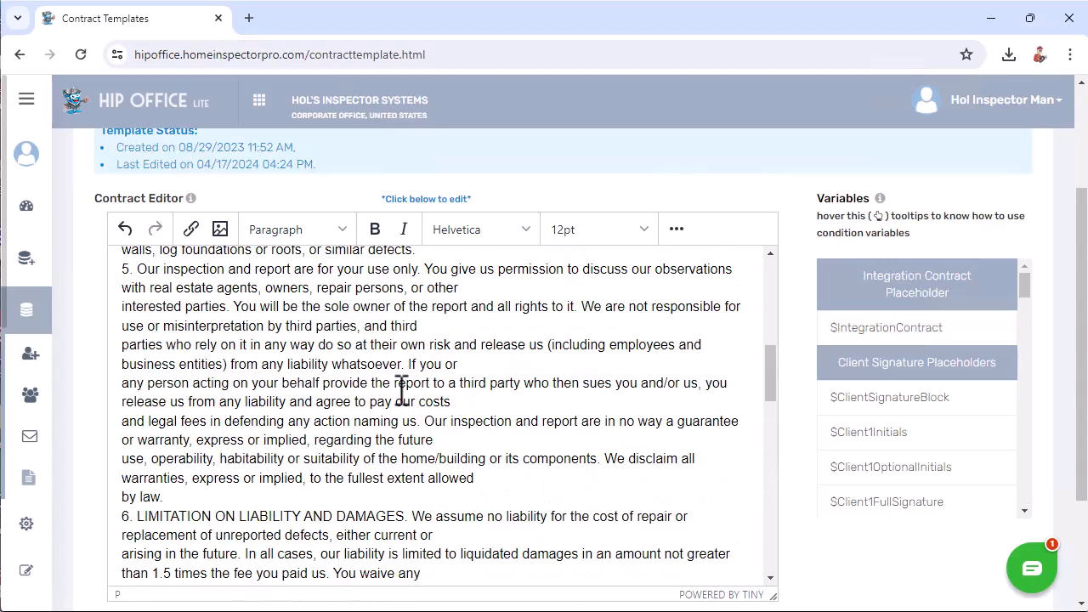
pyautogui.scroll(8, 402, 392)
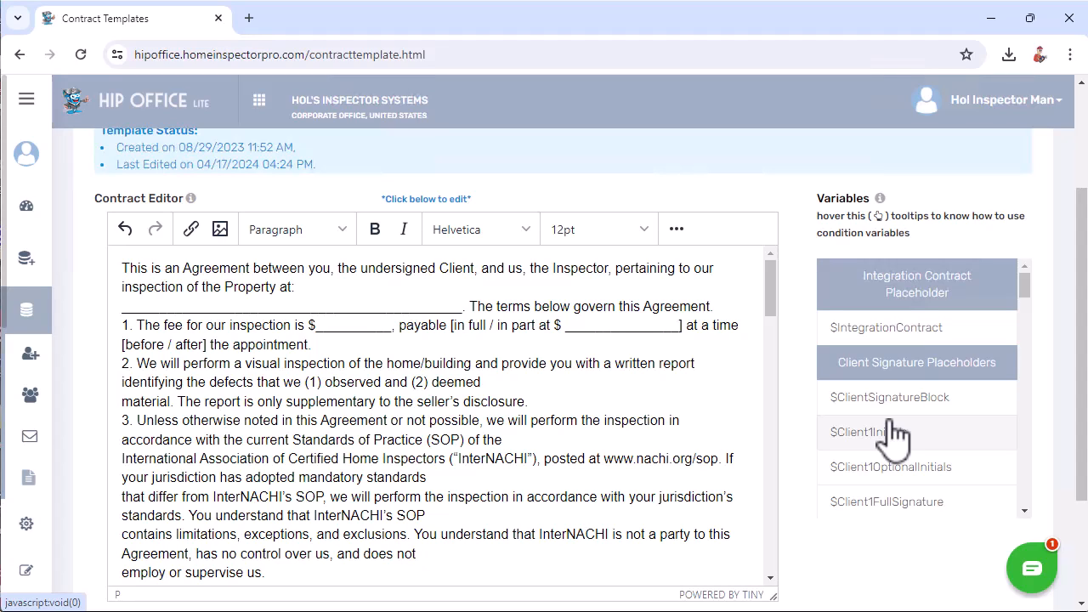
pyautogui.moveTo(892, 436); pyautogui.dragTo(836, 357)
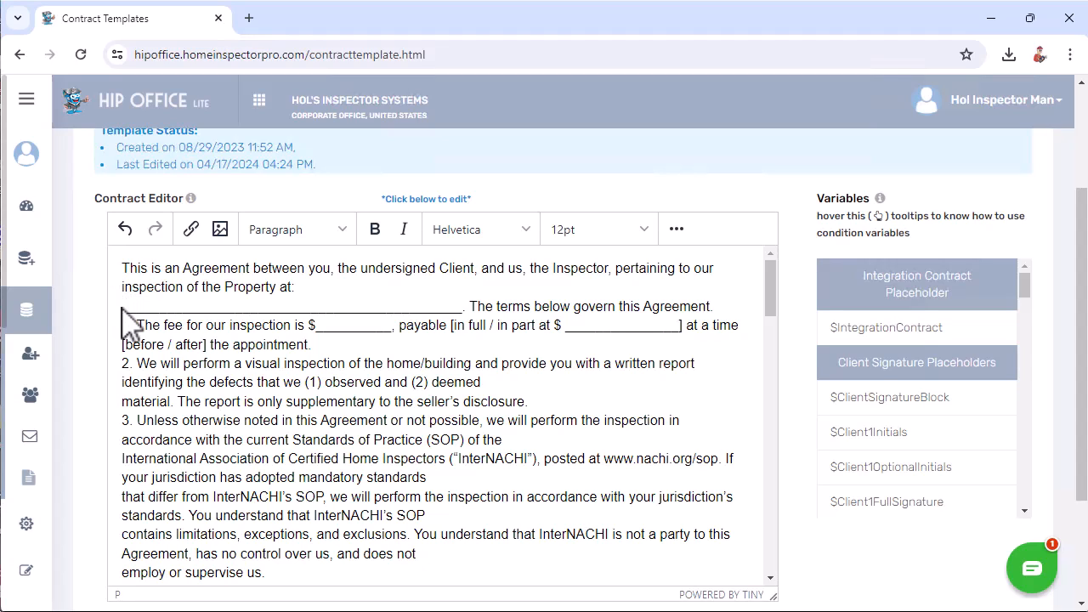
# Step: Replace the blank line for the property address with the $InspectionAddress variable
pyautogui.moveTo(128, 308); pyautogui.dragTo(464, 305)
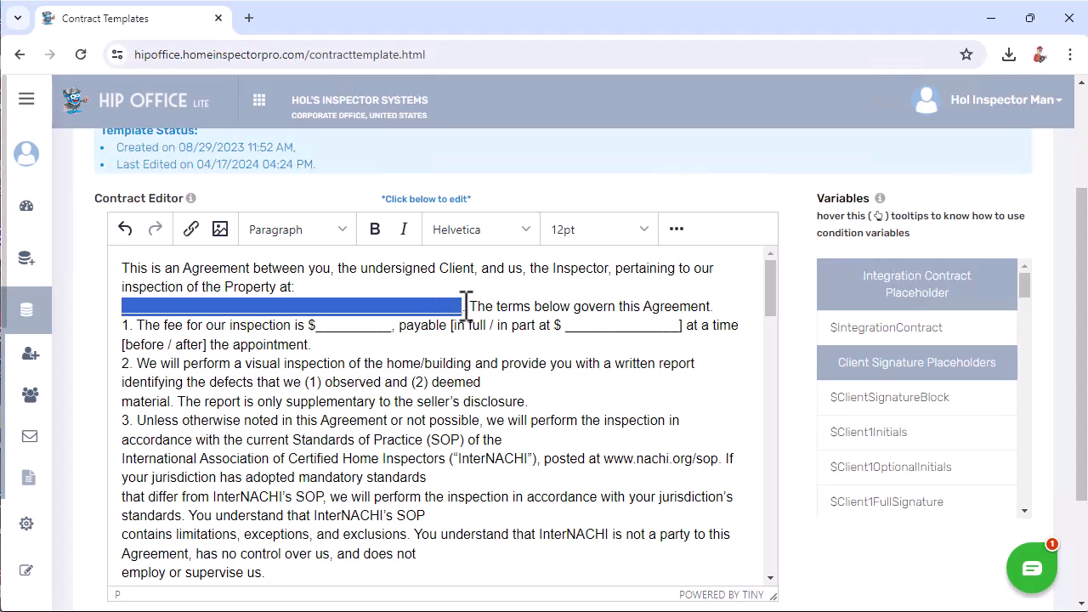
pyautogui.press('BackSpace')
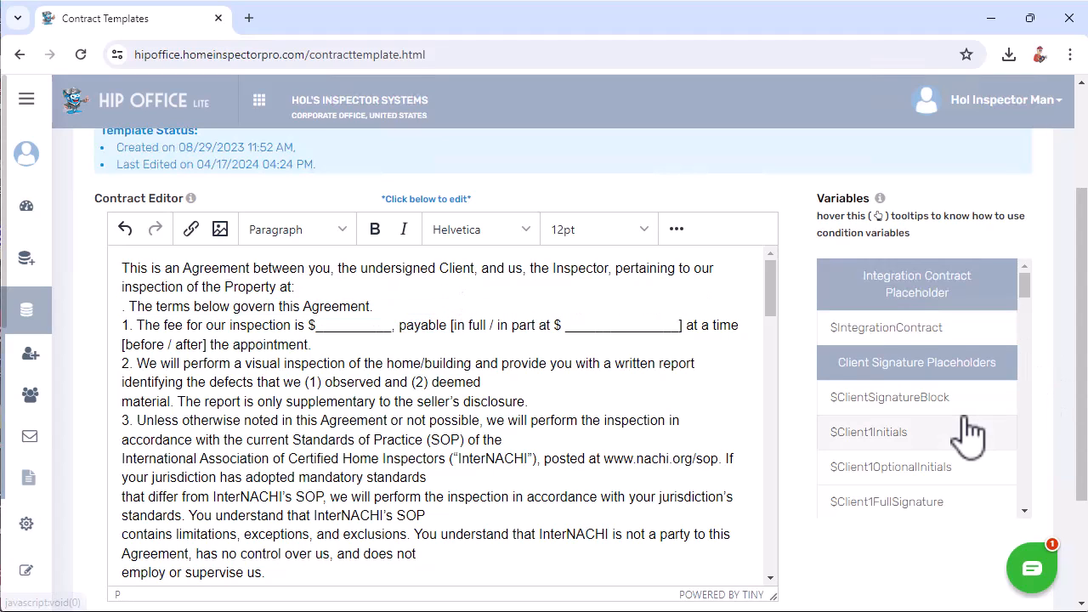
pyautogui.scroll(-4, 972, 434)
pyautogui.scroll(-1, 972, 433)
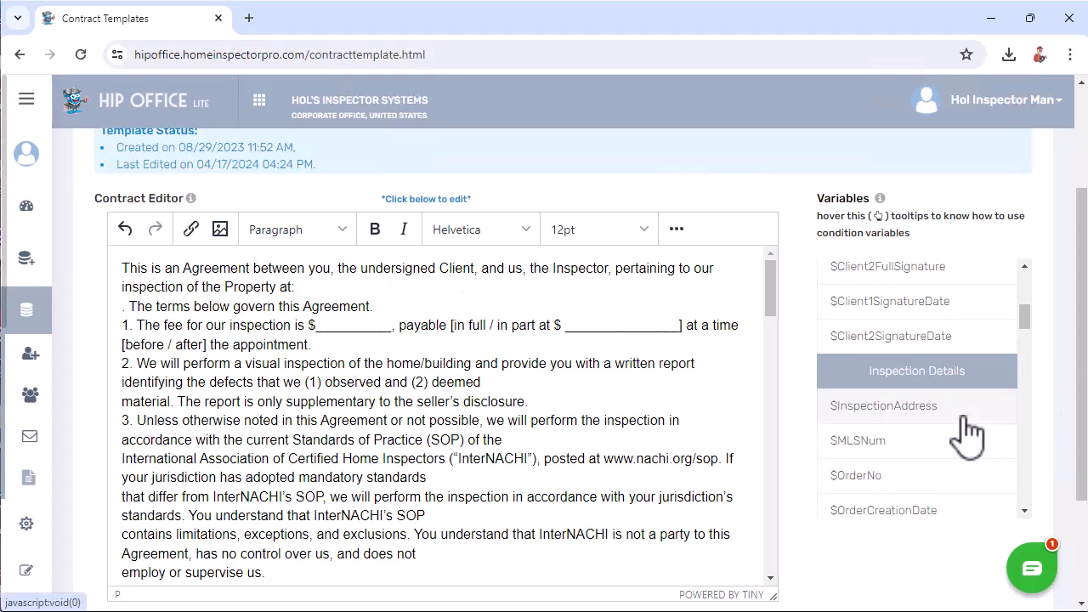
pyautogui.click(922, 416)
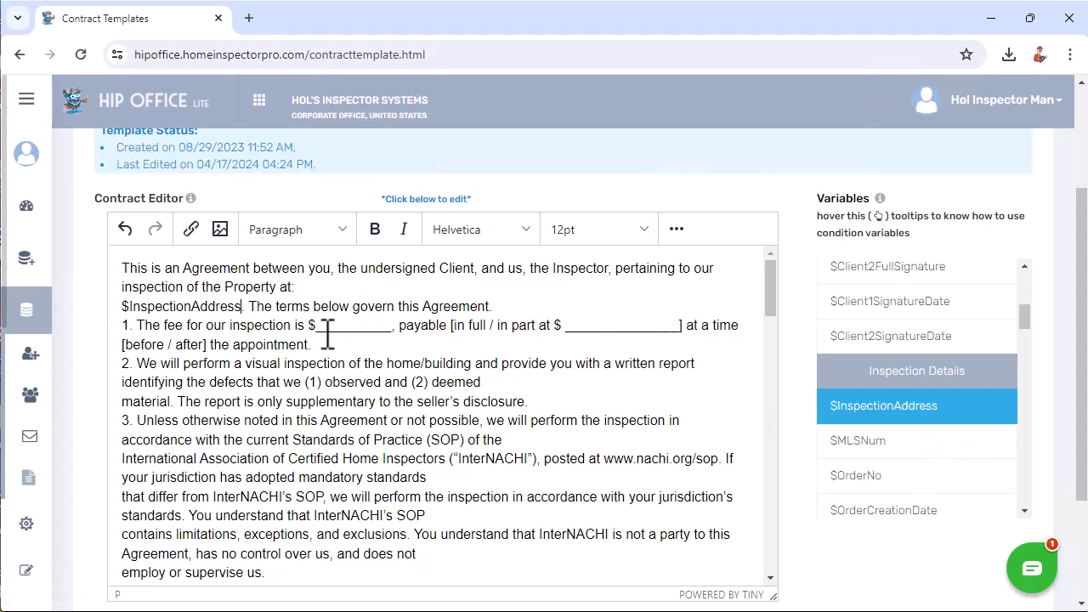
# Step: Replace the inspection fee blank in clause 1, including its dollar sign, with the $InspectionNetFees variable
pyautogui.moveTo(309, 325); pyautogui.dragTo(393, 326)
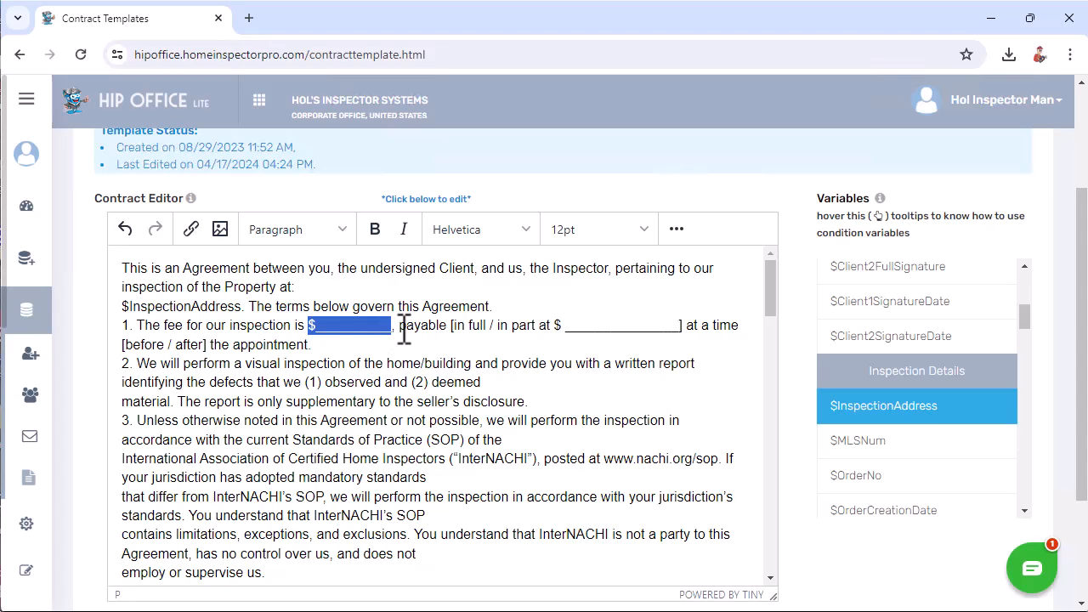
pyautogui.press('BackSpace')
pyautogui.scroll(-5, 927, 481)
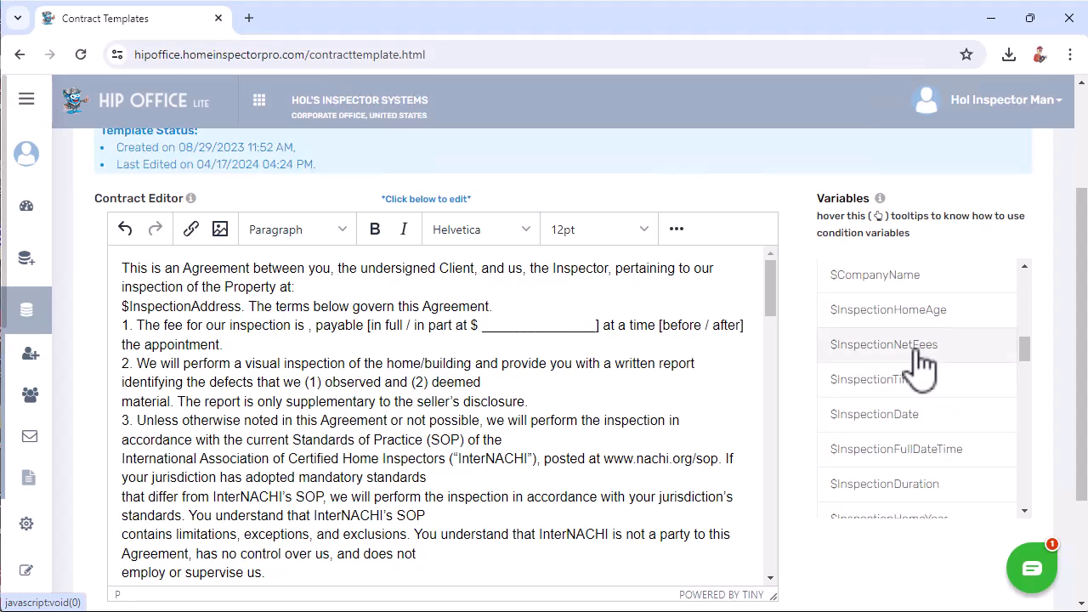
pyautogui.click(918, 353)
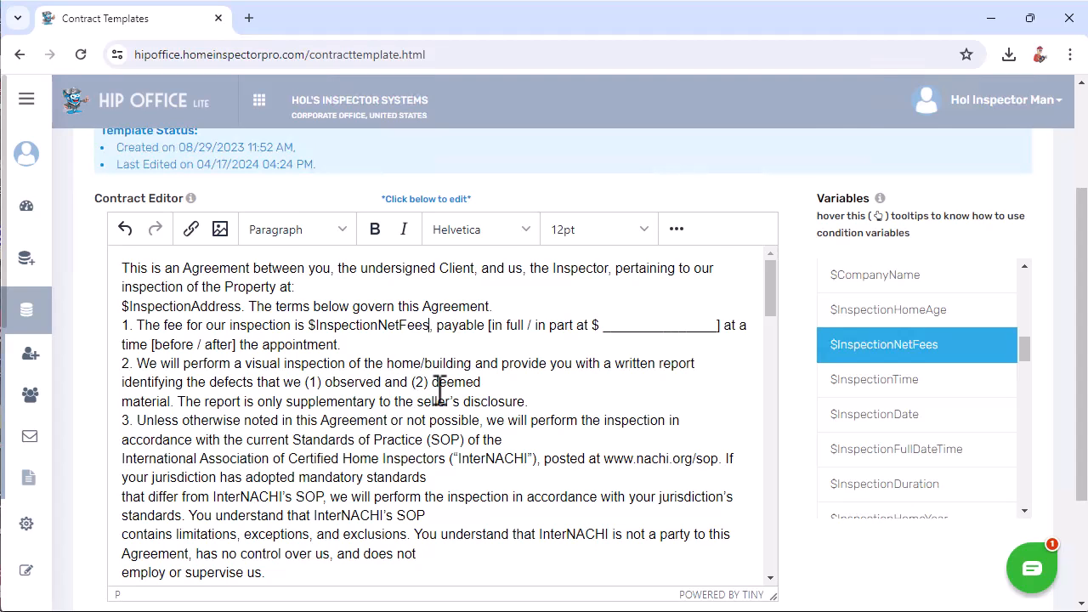
# Step: Make the words "Agreement between you, the undersigned Client" in the opening sentence bold
pyautogui.scroll(-1, 765, 369)
pyautogui.scroll(1, 763, 371)
pyautogui.scroll(2, 240, 408)
pyautogui.scroll(-2, 245, 416)
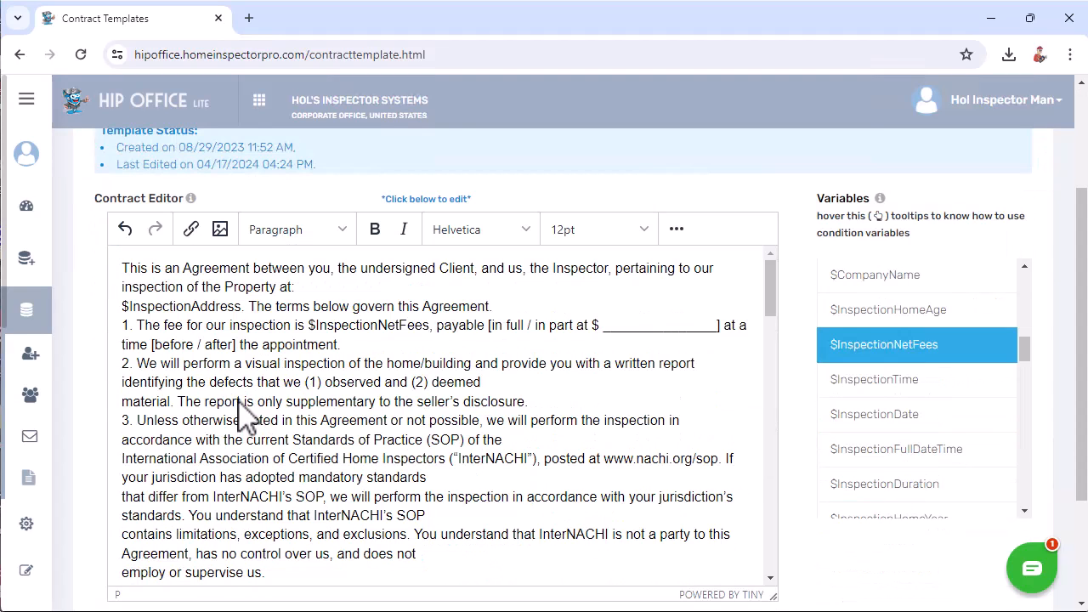
pyautogui.doubleClick(195, 268)
pyautogui.moveTo(268, 273); pyautogui.dragTo(480, 272)
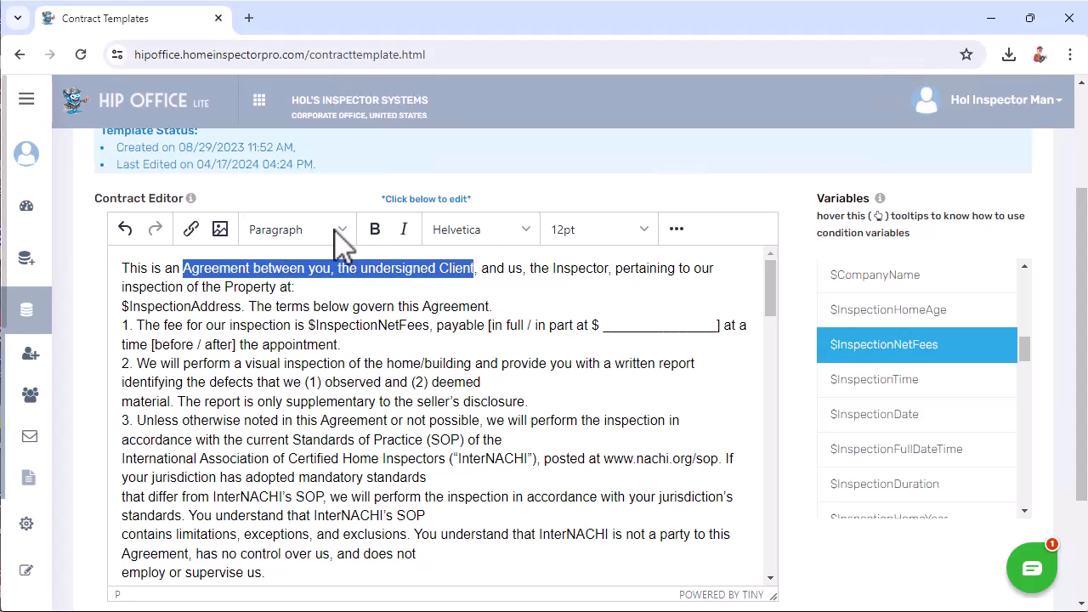
pyautogui.click(375, 229)
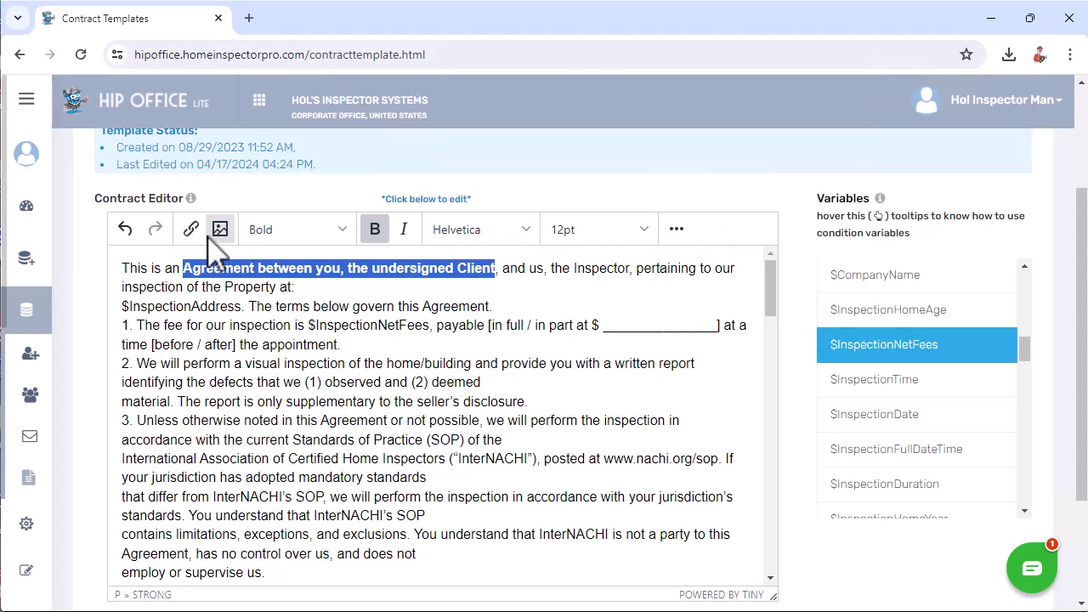
pyautogui.click(341, 344)
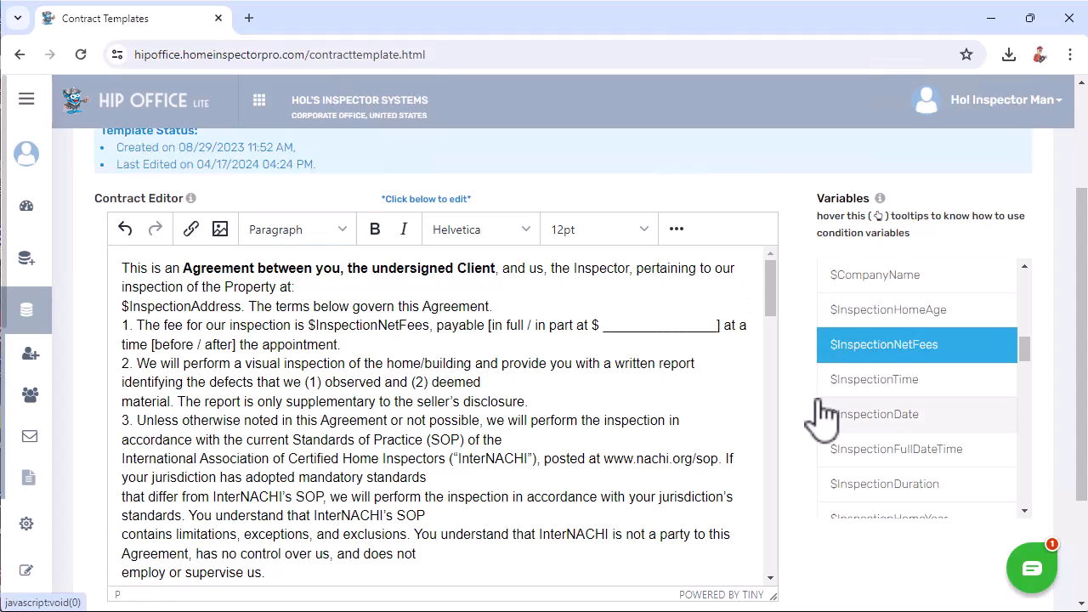
pyautogui.scroll(-2, 814, 417)
pyautogui.click(952, 491)
pyautogui.scroll(2, 529, 377)
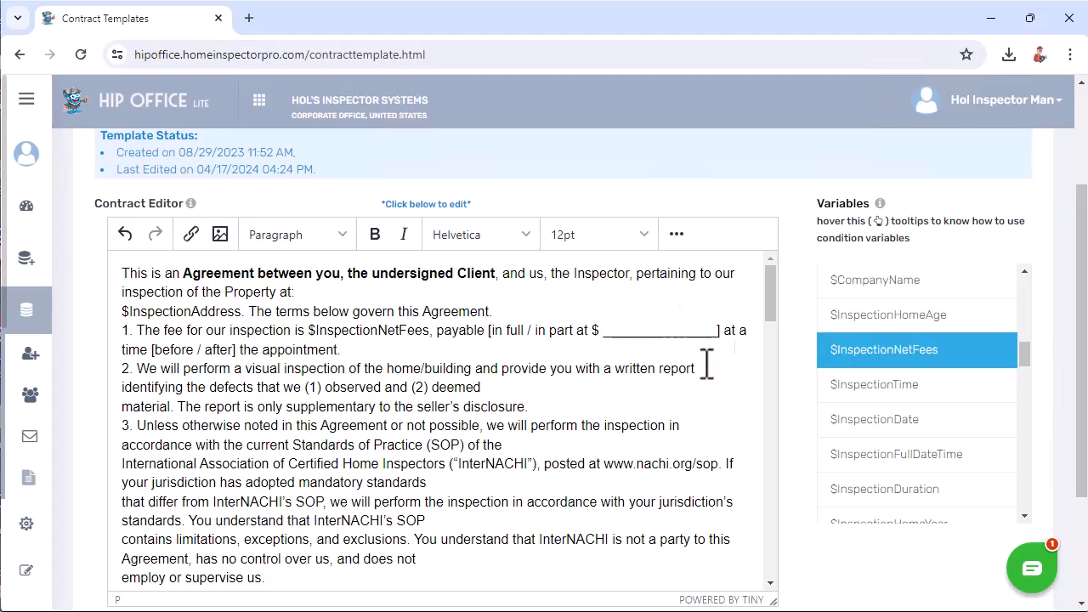
# Step: Insert the $Client1FullSignature placeholder below the closing acknowledgement, leaving one blank line between them
pyautogui.moveTo(772, 289); pyautogui.dragTo(778, 586)
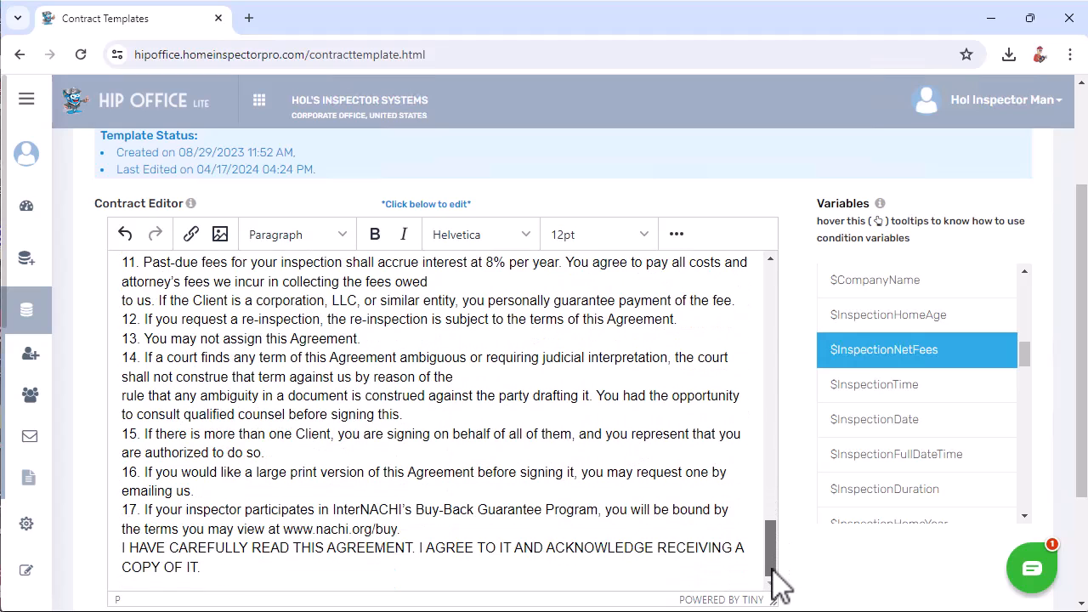
pyautogui.click(246, 566)
pyautogui.press('Return')
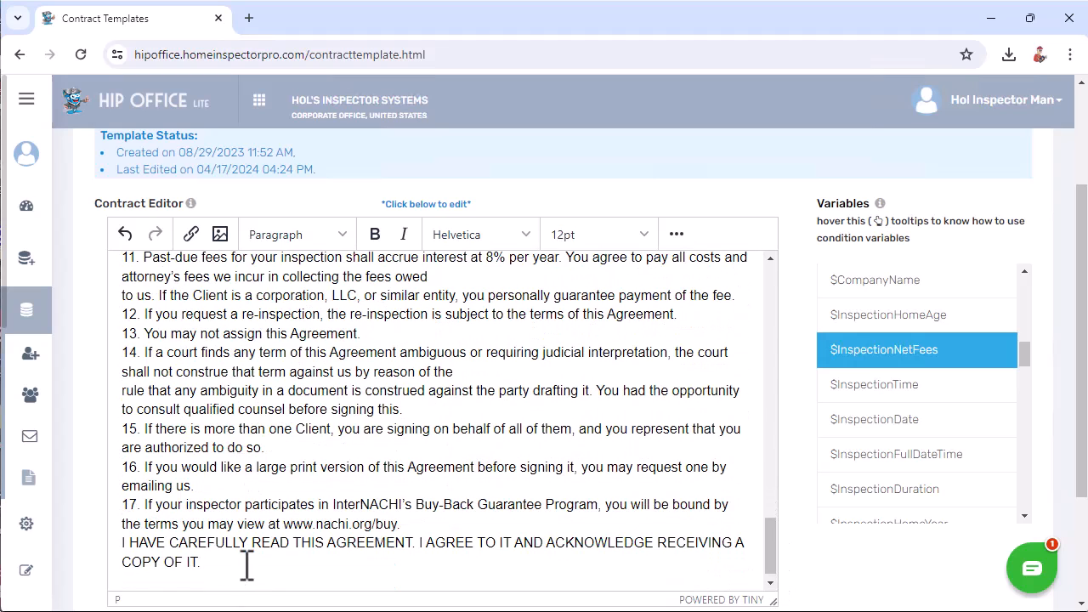
pyautogui.press('Return')
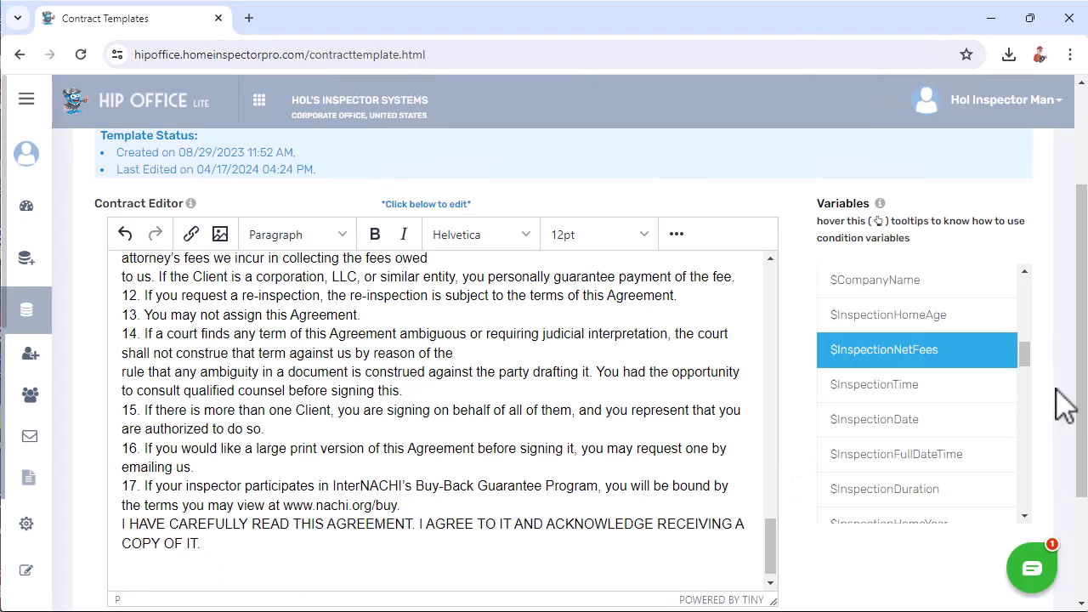
pyautogui.scroll(10, 974, 438)
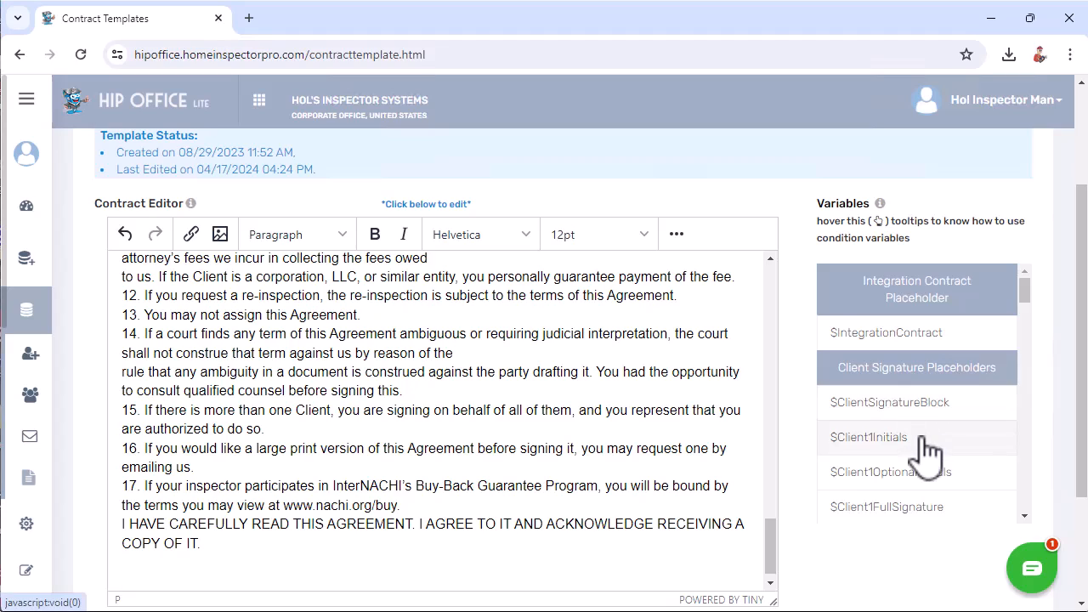
pyautogui.scroll(-4, 927, 451)
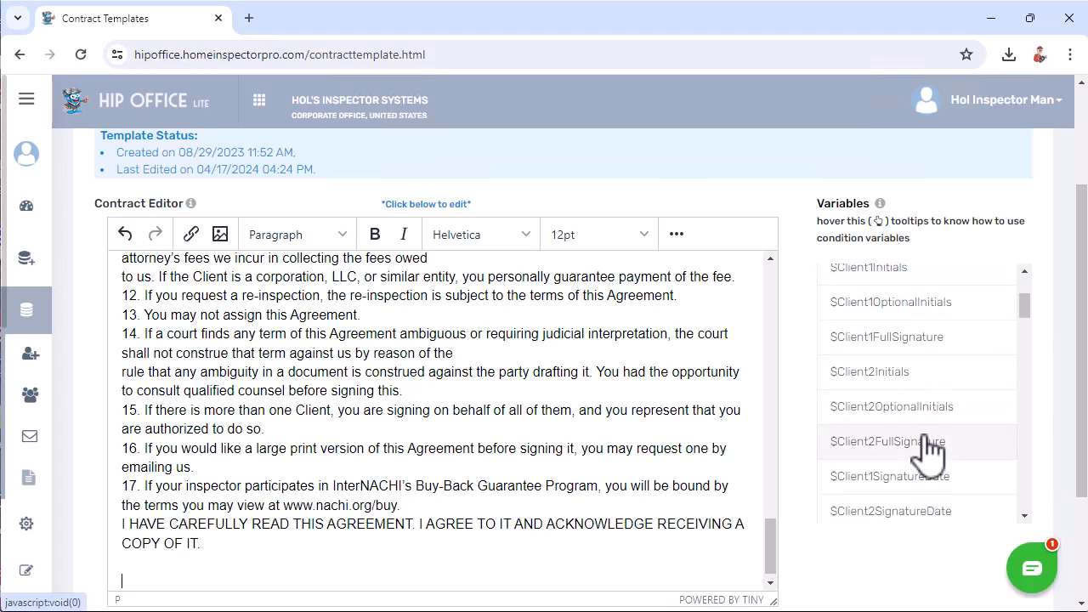
pyautogui.scroll(-1, 932, 451)
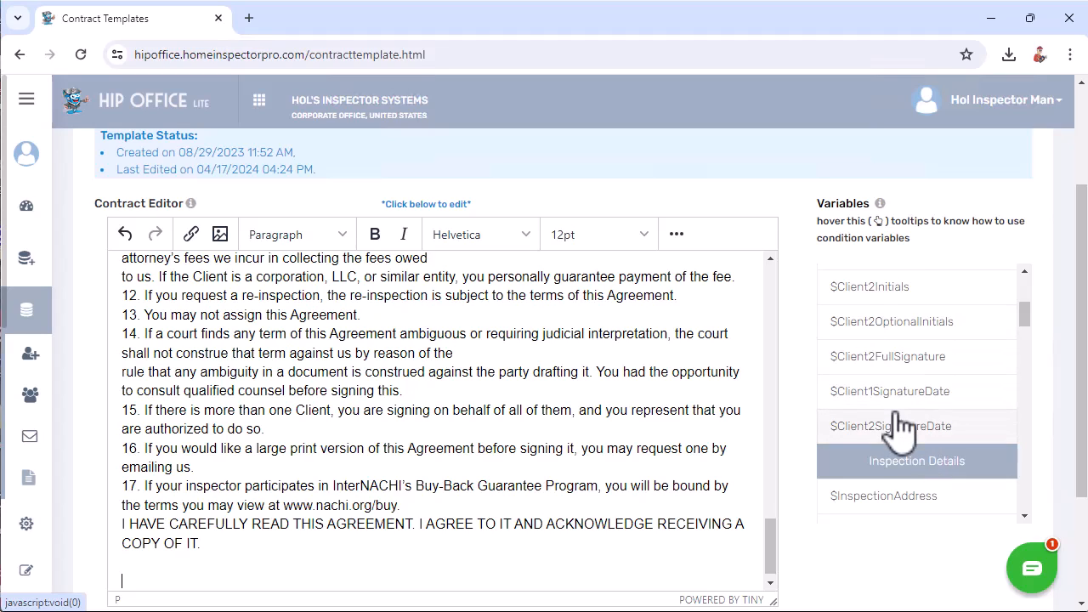
pyautogui.scroll(3, 902, 429)
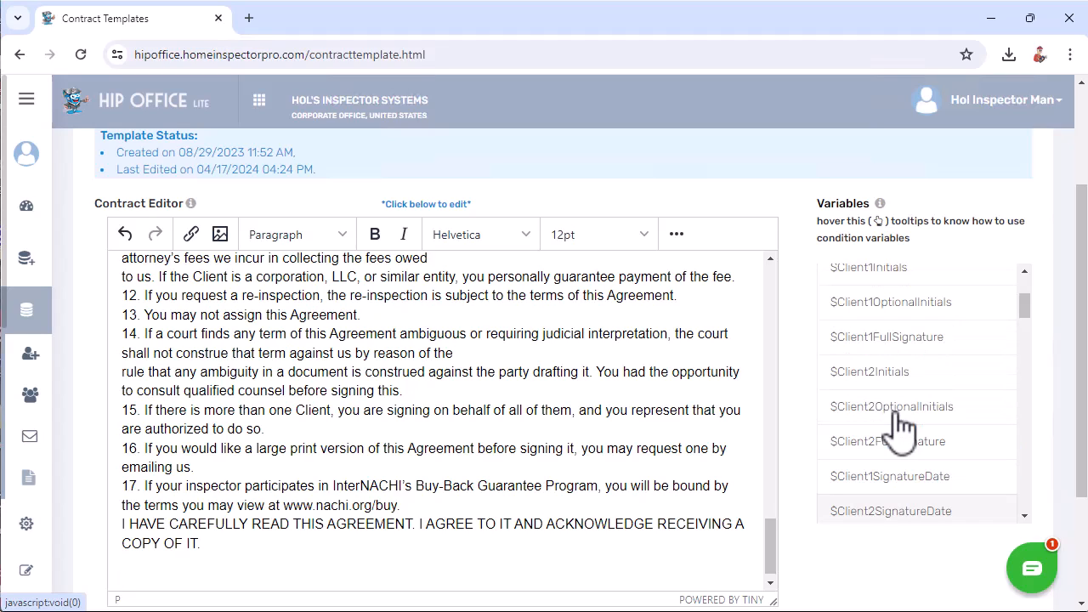
pyautogui.click(918, 349)
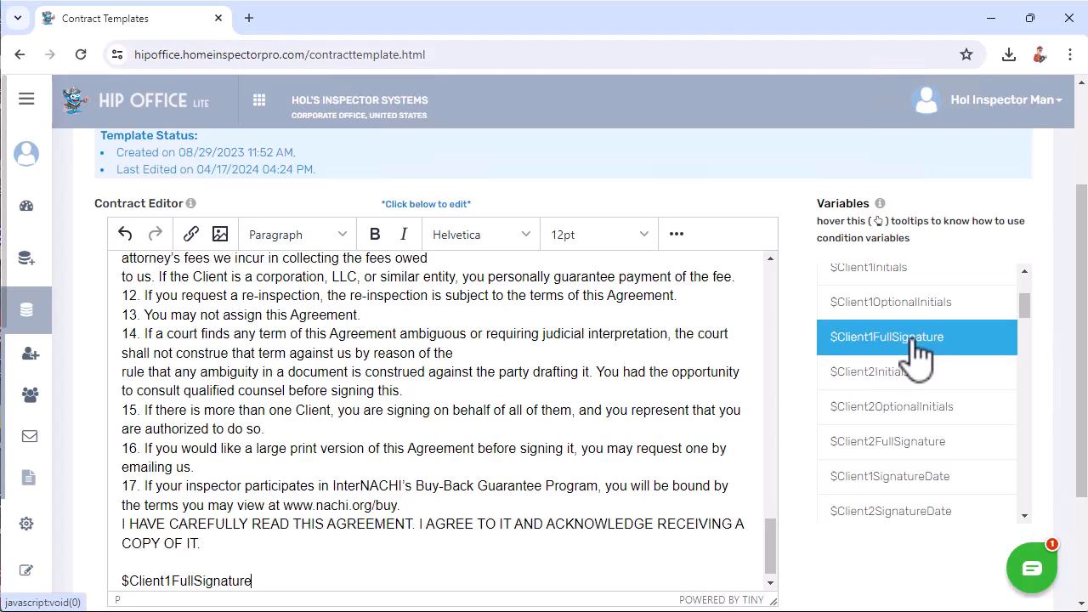
# Step: Add the $Client1SignatureDate placeholder on a new line under the client's full signature
pyautogui.press('Return')
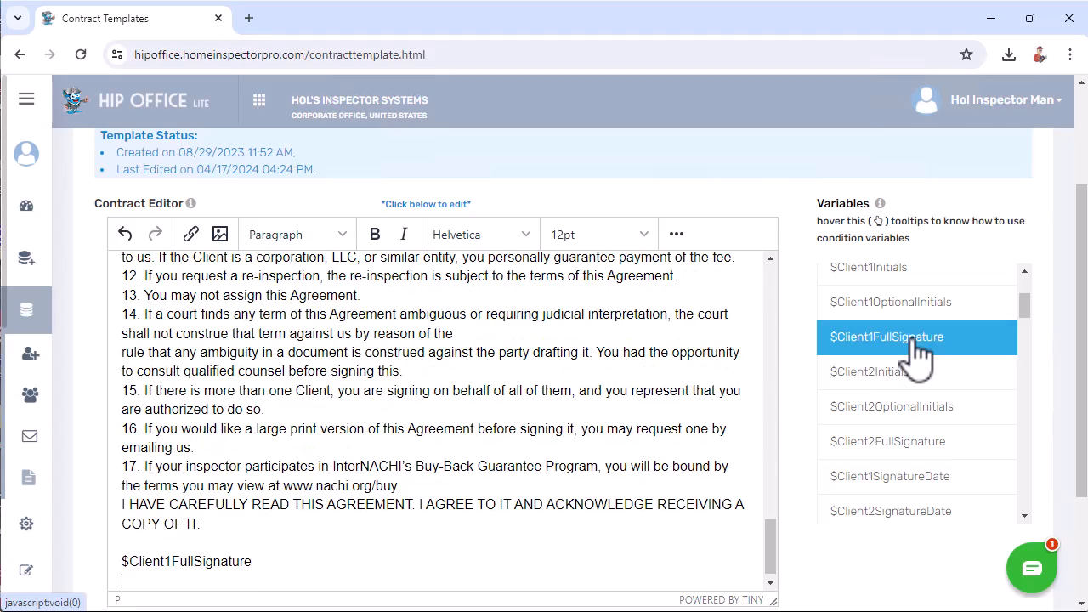
pyautogui.click(944, 490)
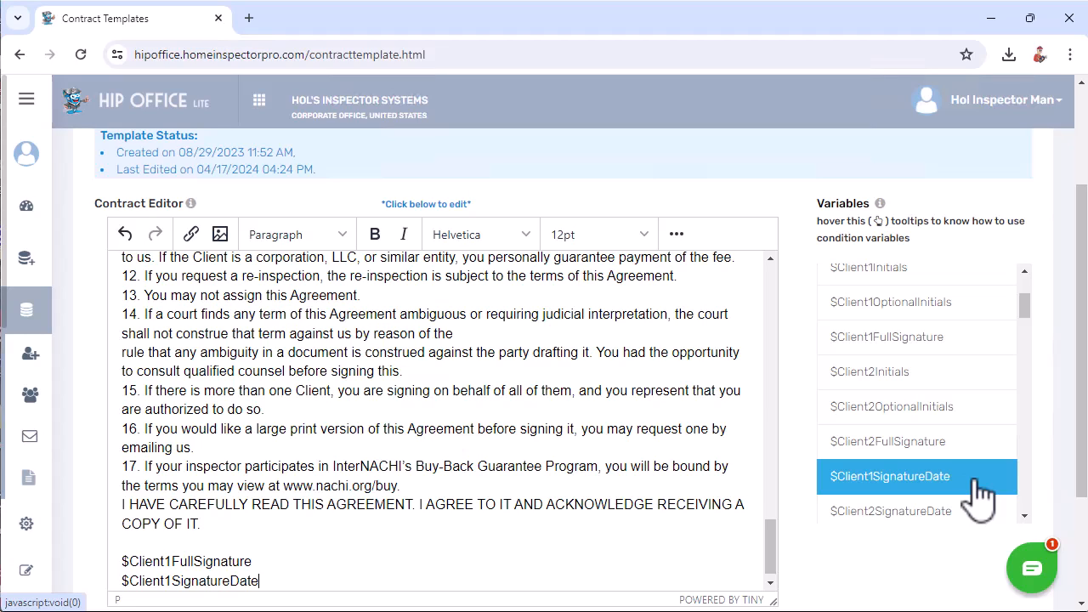
pyautogui.scroll(-1, 474, 544)
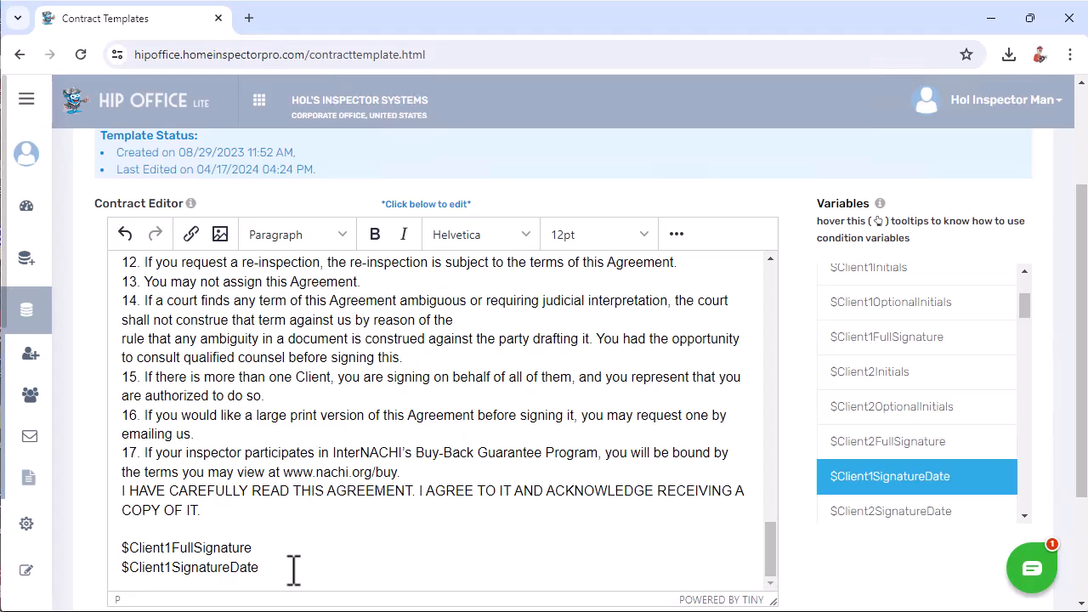
# Step: Add $Client2FullSignature and, on the line below it, $Client2SignatureDate beneath the first client's signature date, separated by a blank line
pyautogui.press('Return')
pyautogui.press('Return')
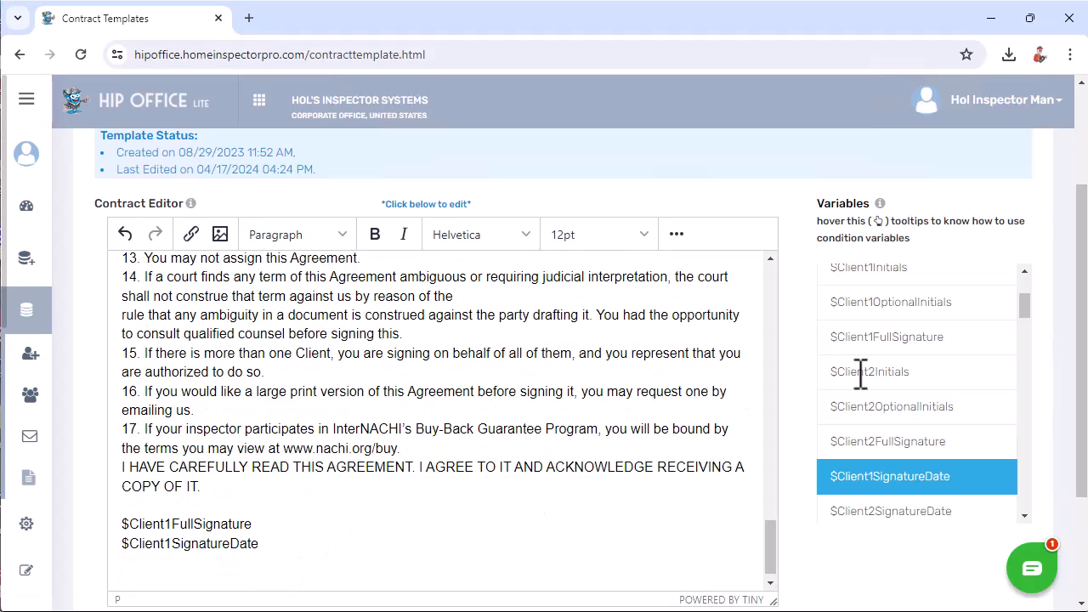
pyautogui.click(879, 451)
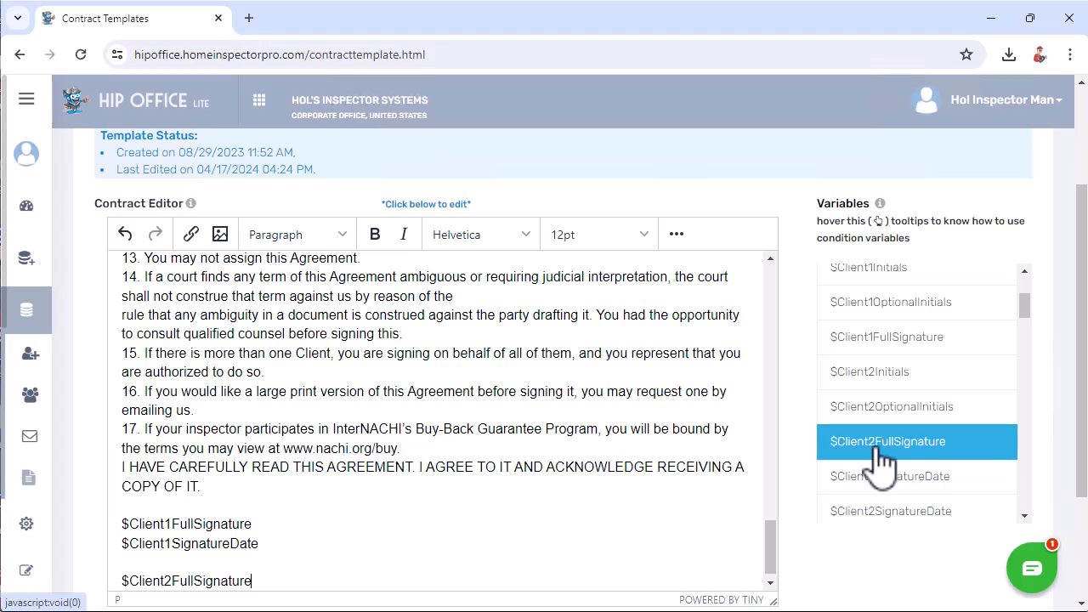
pyautogui.press('Return')
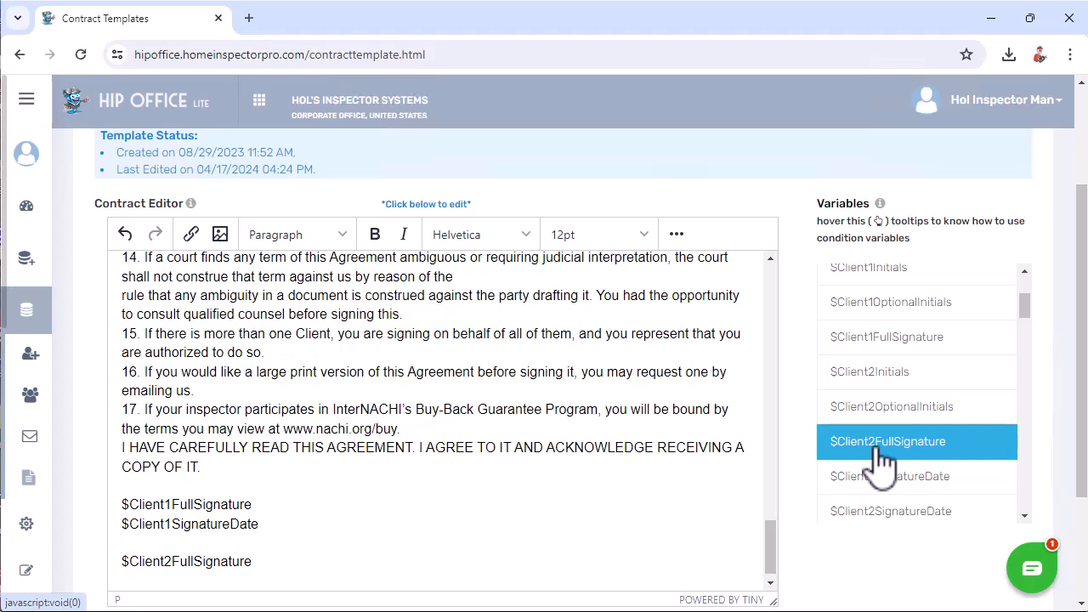
pyautogui.click(903, 513)
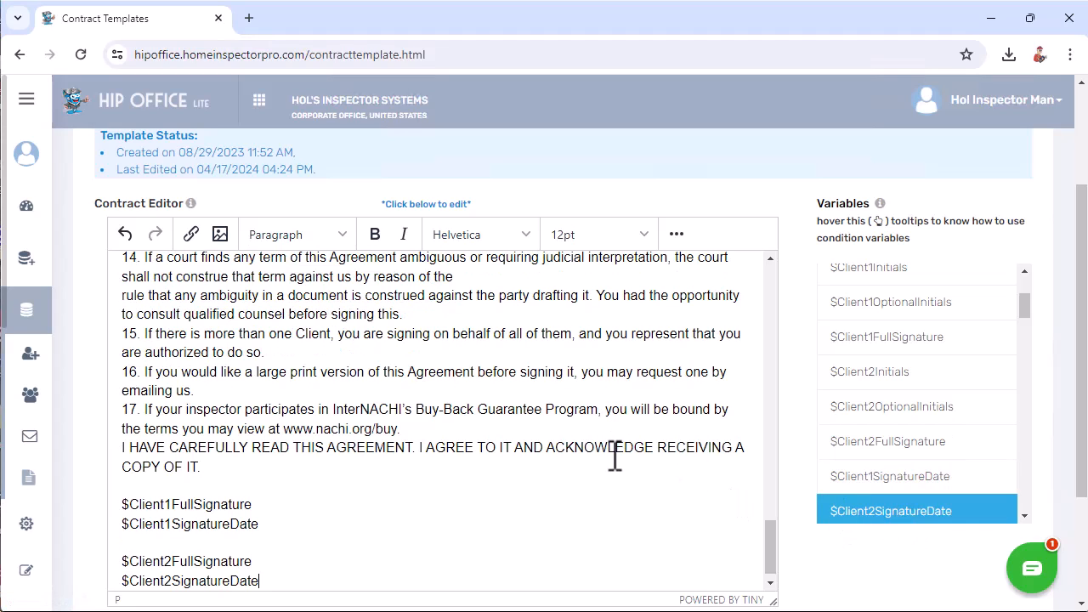
# Step: Add the $Client1Initials placeholder at the end of clause 13 and $Client1OptionalInitials at the end of clause 15
pyautogui.scroll(2, 614, 457)
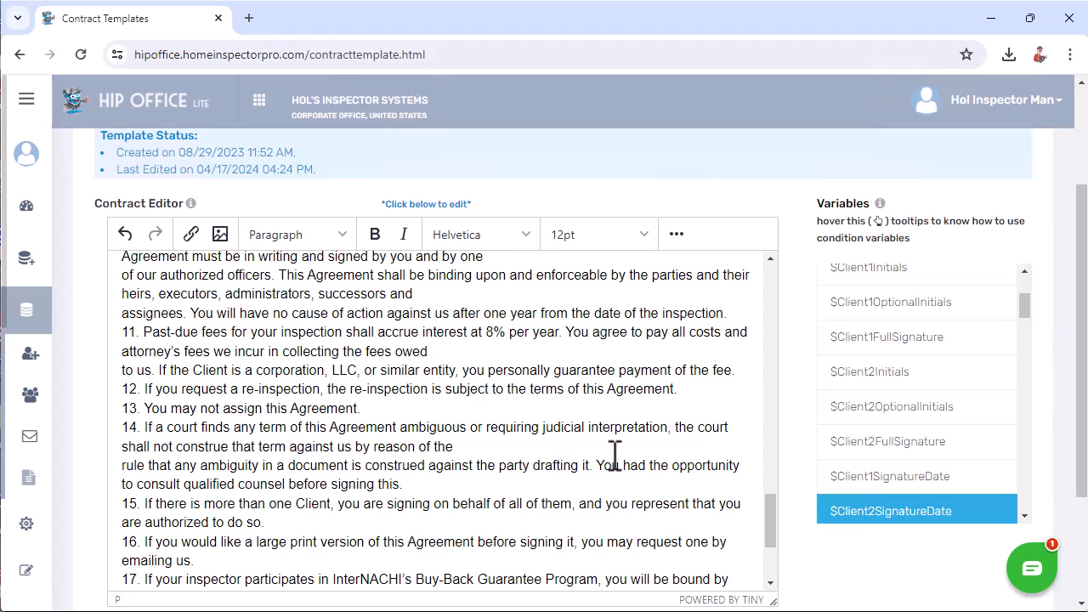
pyautogui.scroll(1, 876, 395)
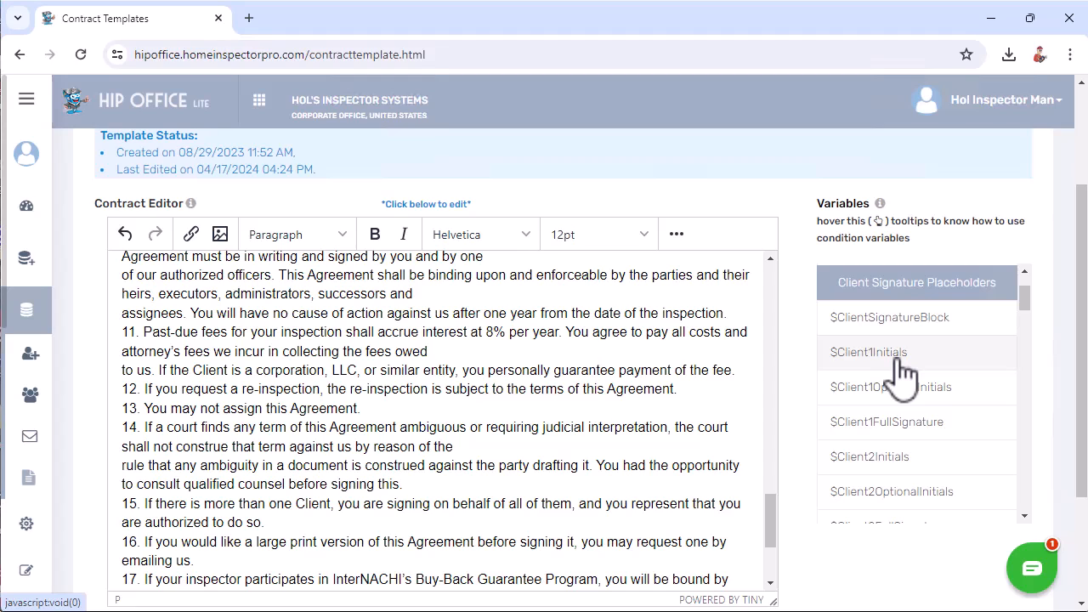
pyautogui.click(454, 408)
pyautogui.click(881, 356)
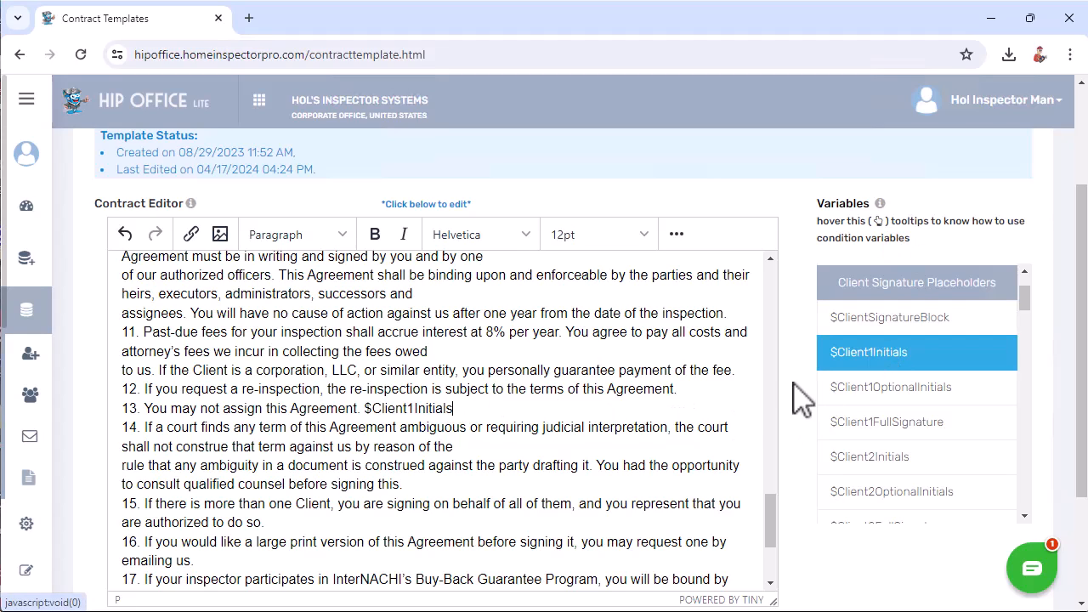
pyautogui.scroll(-1, 442, 429)
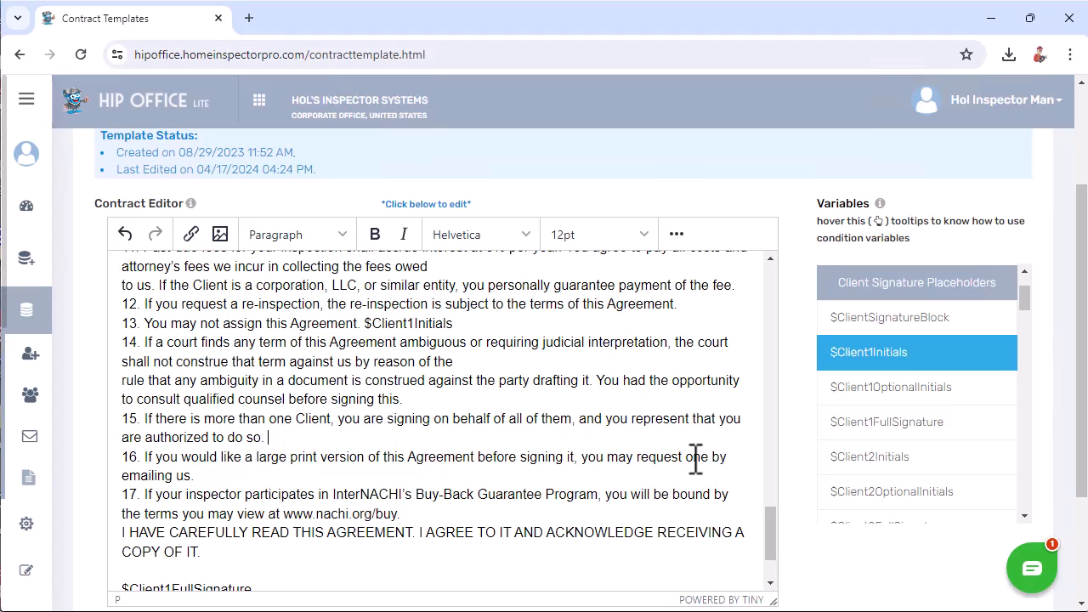
pyautogui.click(885, 388)
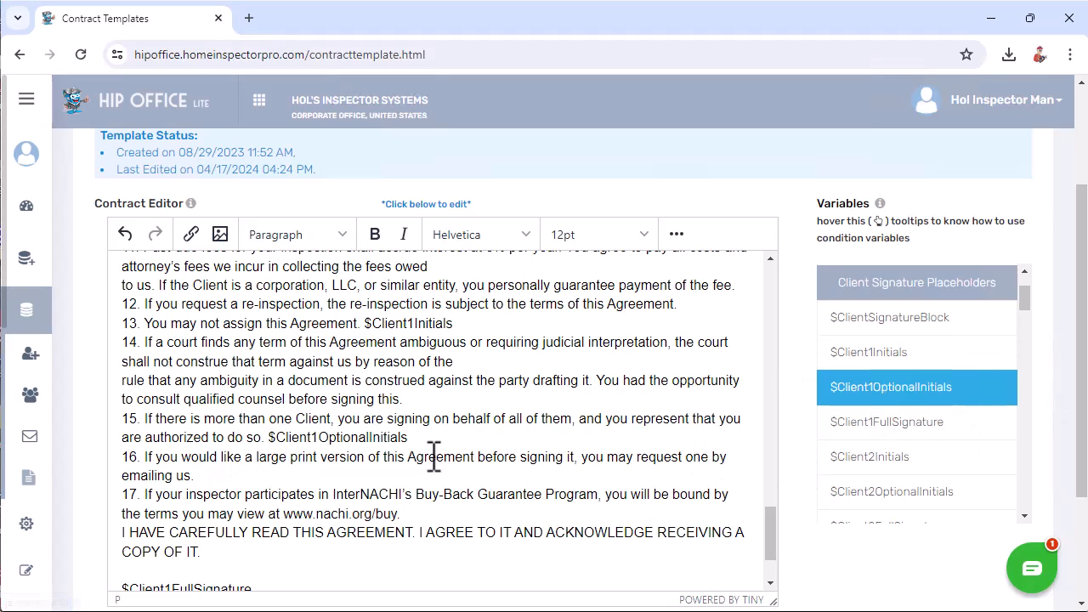
# Step: Replace all the client signature and date placeholders at the end of the agreement with $ClientSignatureBlock, and save the template
pyautogui.scroll(-1, 434, 455)
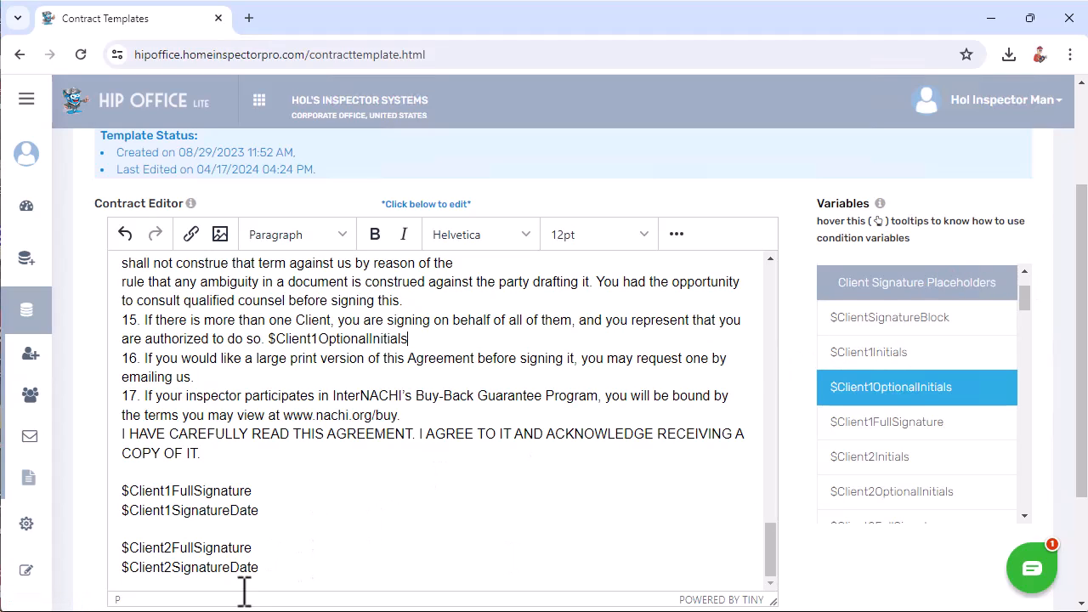
pyautogui.moveTo(230, 559); pyautogui.dragTo(119, 502)
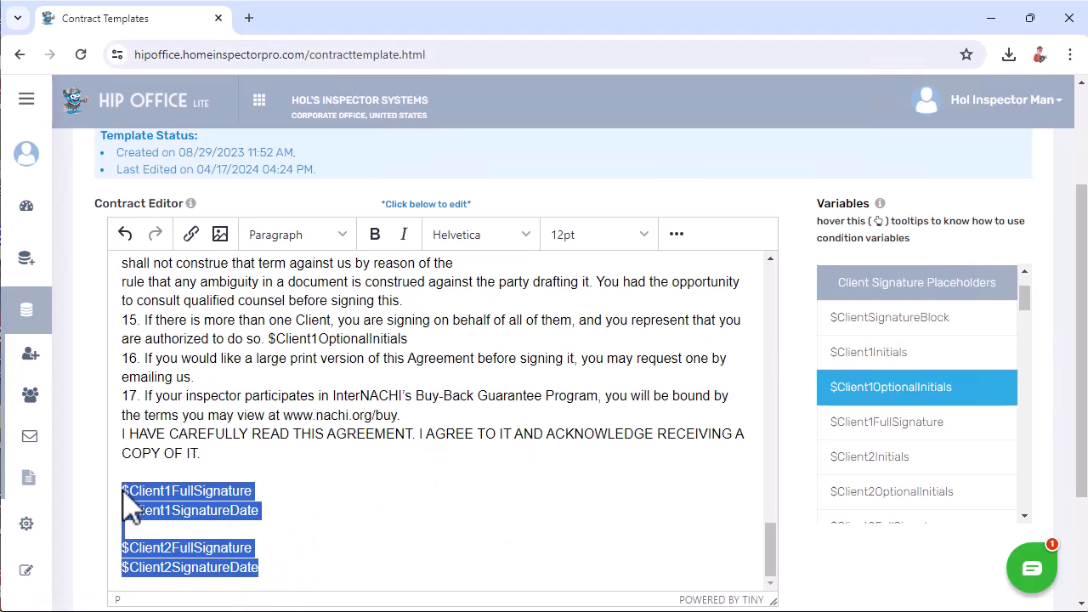
pyautogui.click(895, 328)
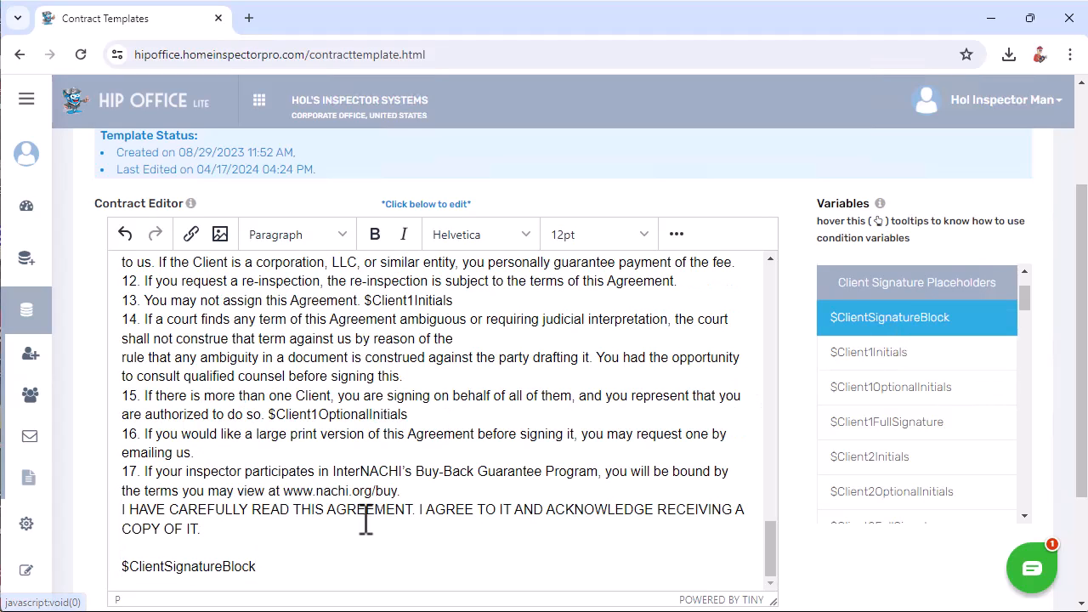
pyautogui.scroll(-2, 839, 595)
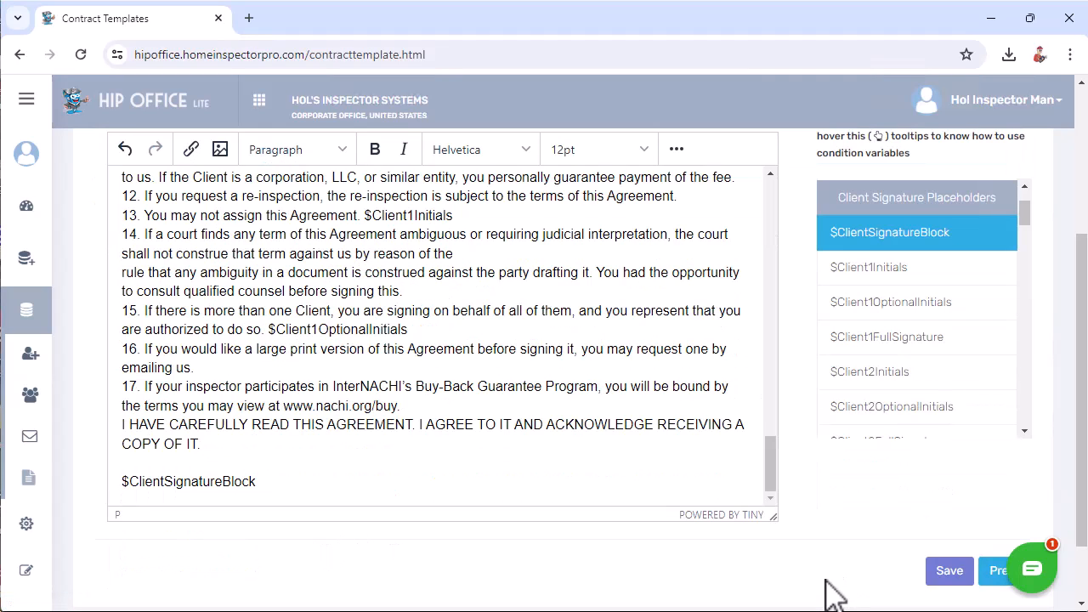
pyautogui.click(950, 490)
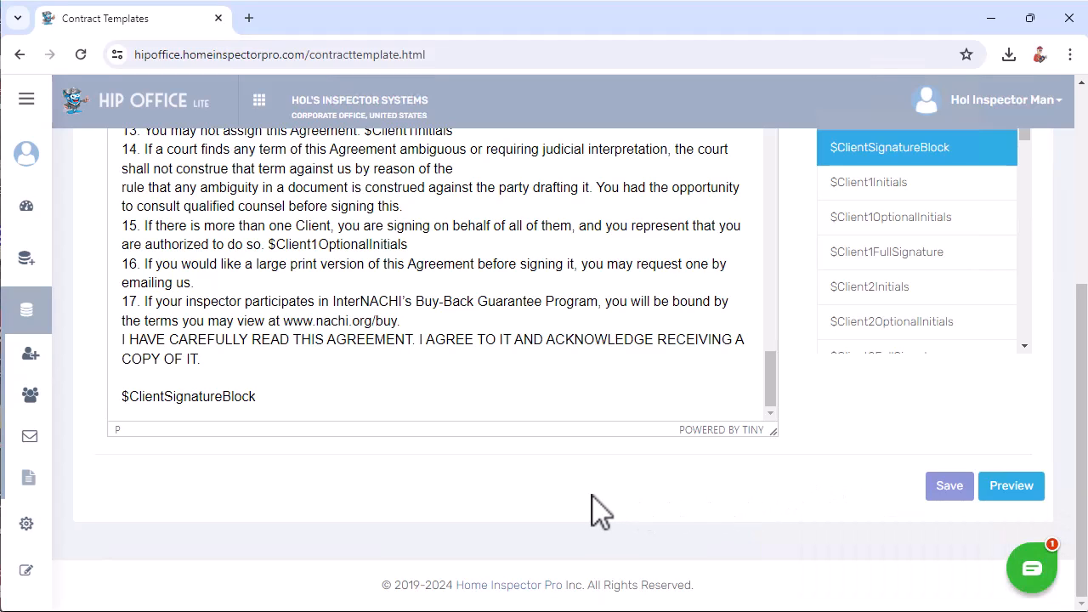
# Step: Preview the contract template as Client 1, confirming the choice to sign as that client
pyautogui.click(1005, 489)
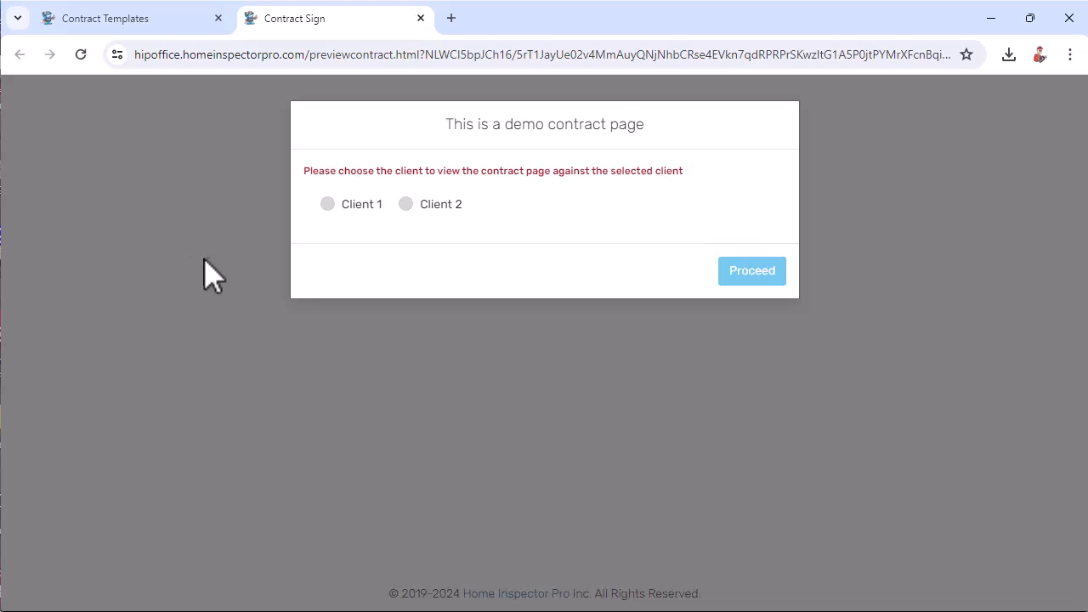
pyautogui.click(327, 204)
pyautogui.click(757, 270)
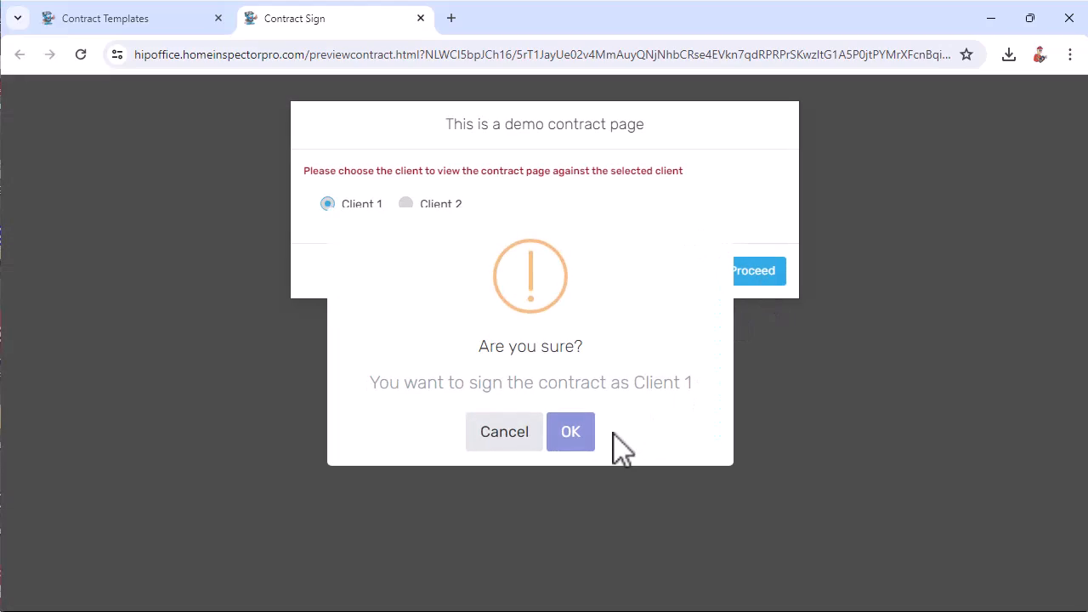
pyautogui.click(580, 435)
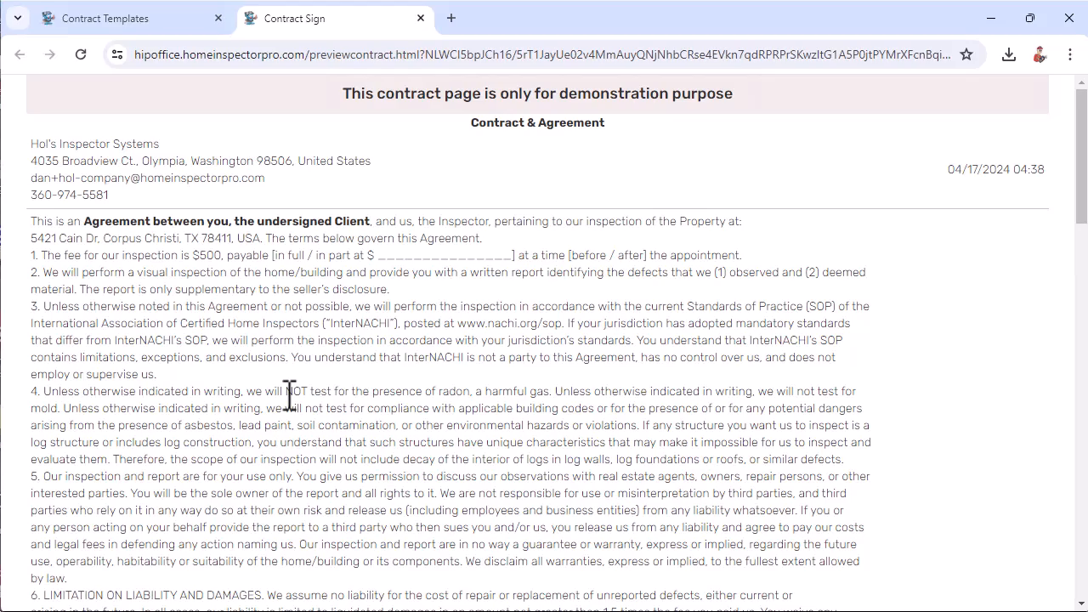
# Step: Draw freehand initials in the required initials box under clause 13 of the demo contract
pyautogui.scroll(-3, 280, 417)
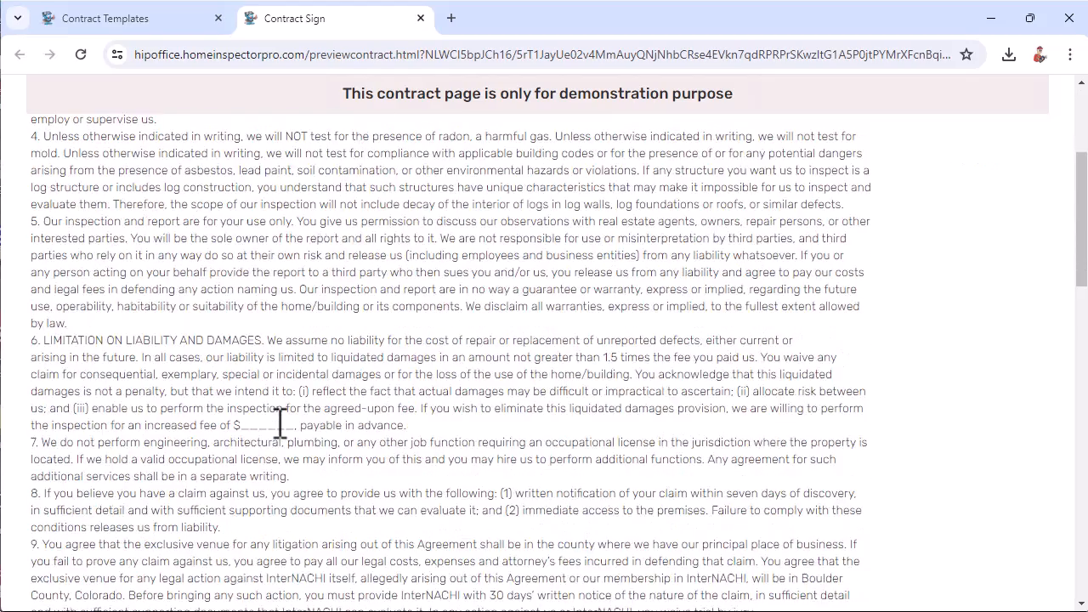
pyautogui.scroll(-6, 280, 422)
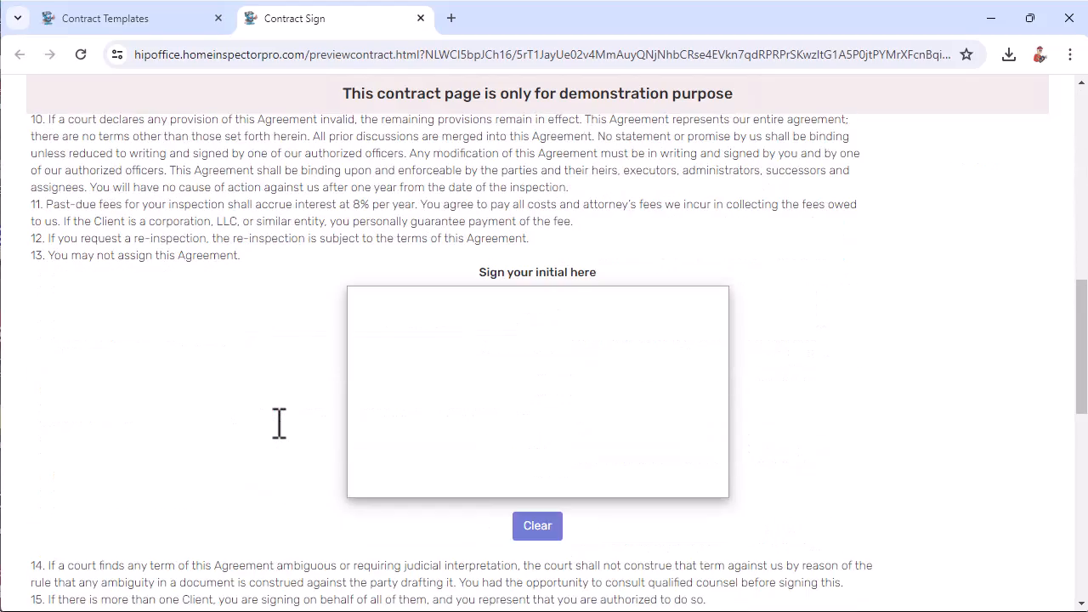
pyautogui.scroll(-1, 280, 423)
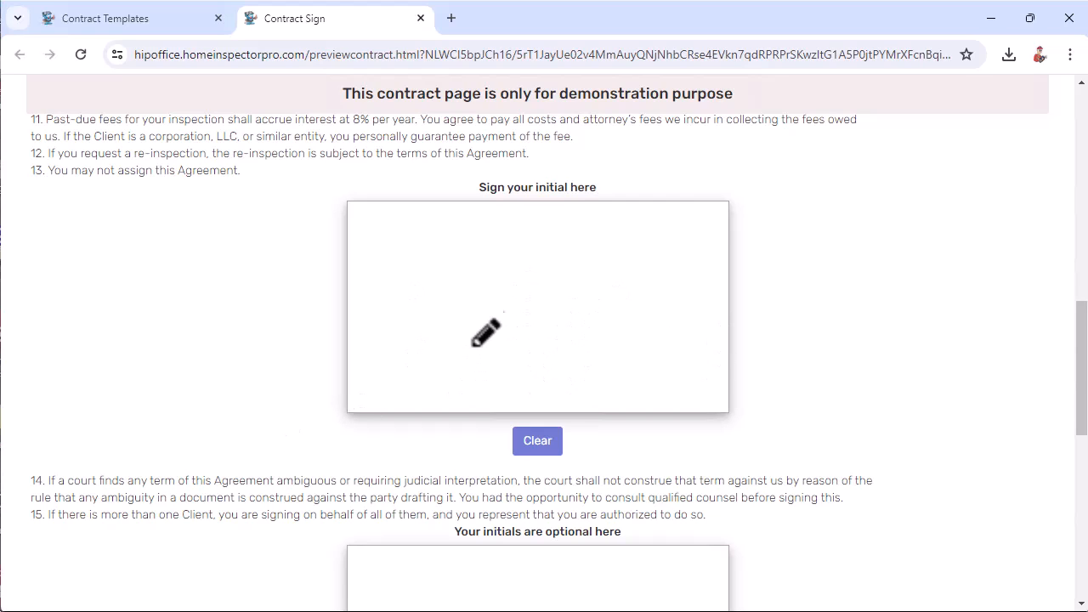
pyautogui.moveTo(433, 308)
pyautogui.mouseDown()
pyautogui.moveTo(512, 328)
pyautogui.moveTo(571, 323)
pyautogui.moveTo(561, 302)
pyautogui.mouseUp()
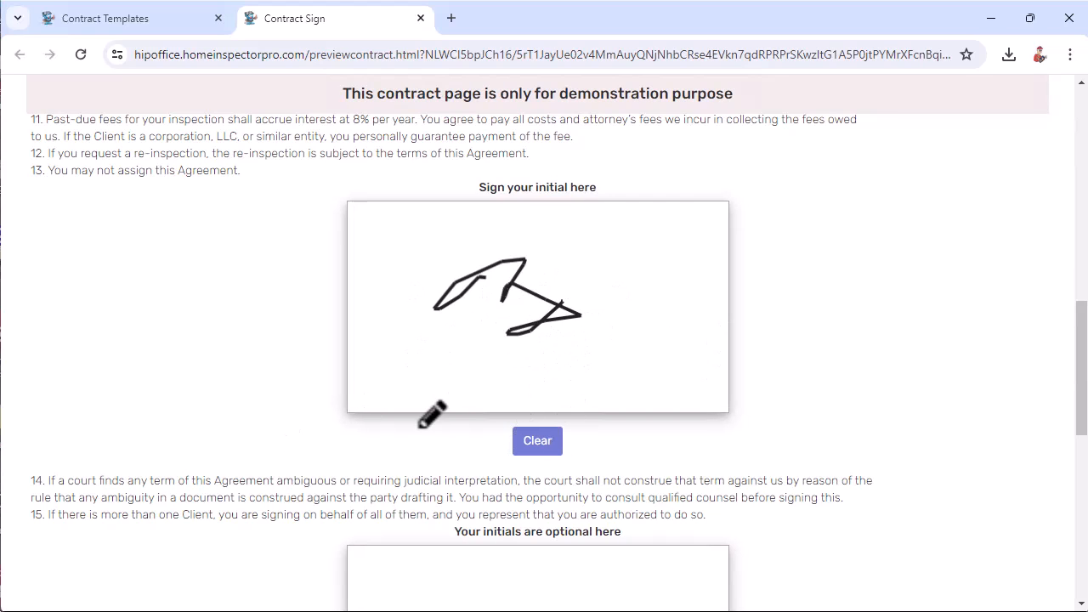
# Step: Draw a full signature in the box at the end of the demo contract, leaving the optional initials empty, and download the signed contract
pyautogui.scroll(-3, 434, 416)
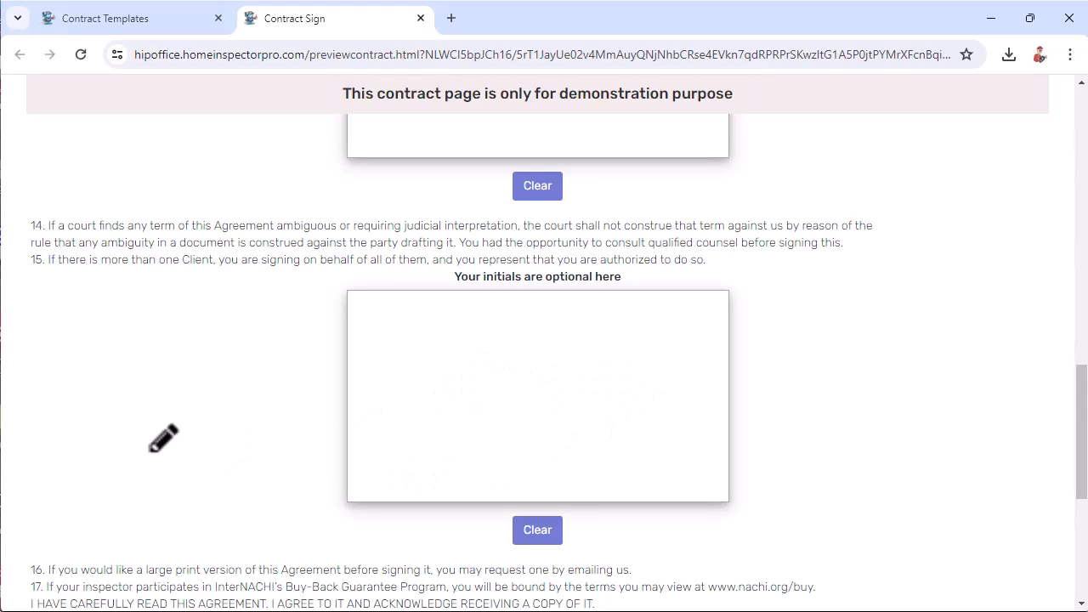
pyautogui.scroll(-5, 153, 440)
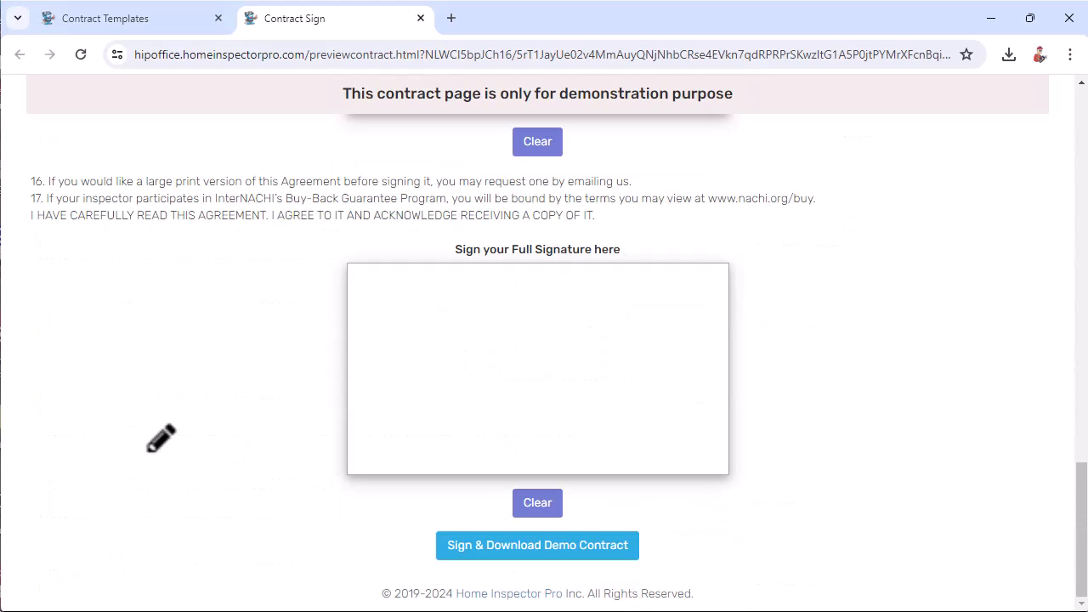
pyautogui.moveTo(387, 299)
pyautogui.mouseDown()
pyautogui.moveTo(510, 340)
pyautogui.moveTo(614, 334)
pyautogui.moveTo(664, 372)
pyautogui.moveTo(556, 394)
pyautogui.mouseUp()
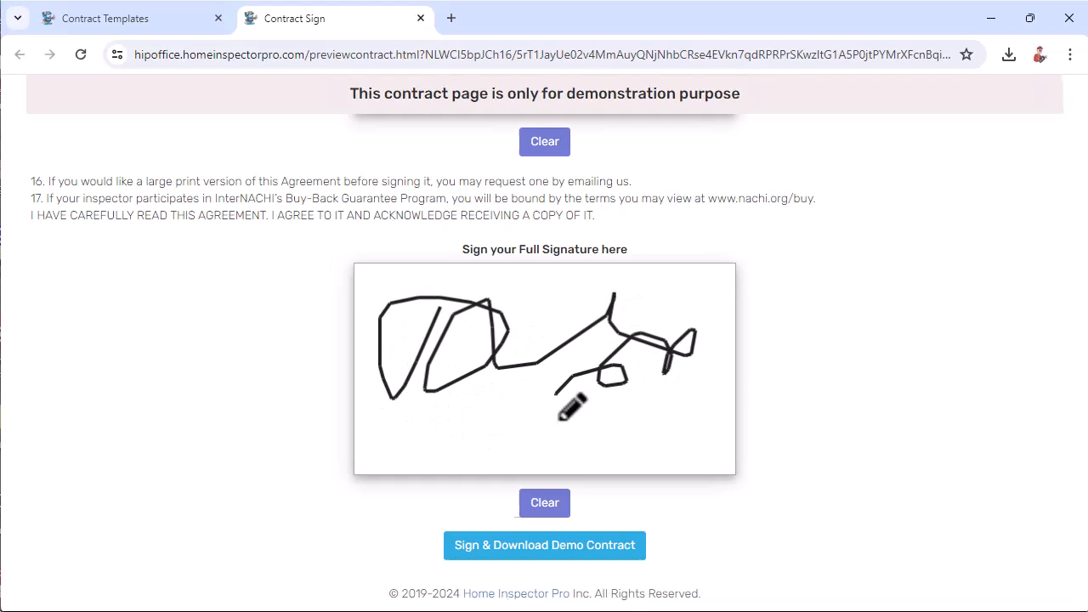
pyautogui.click(505, 558)
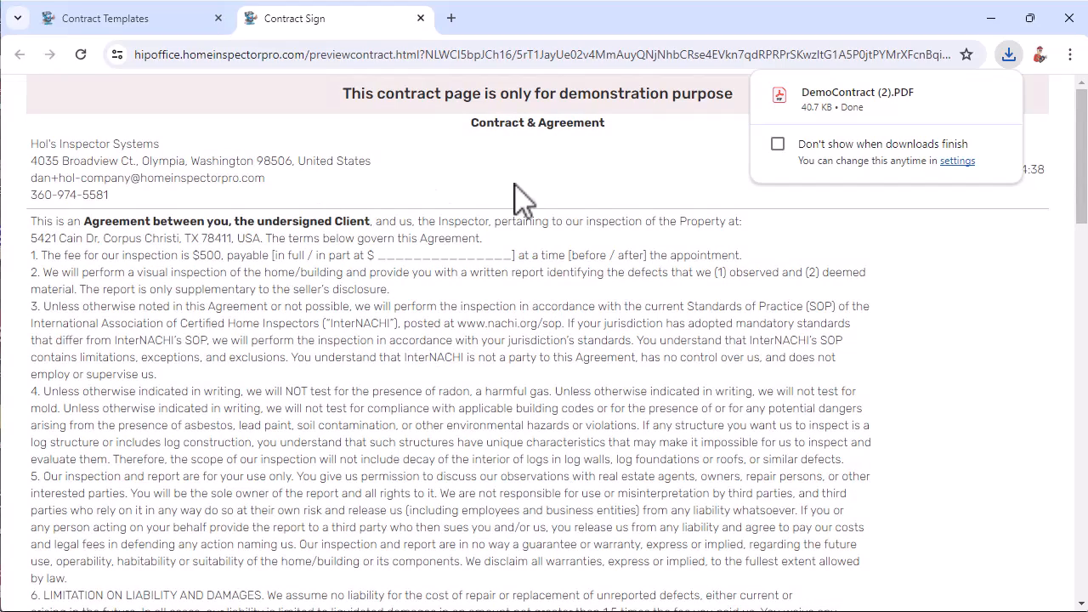
# Step: Open the downloaded DemoContract (2).PDF to look through the signed agreement, and close both the PDF and the contract preview
pyautogui.click(848, 115)
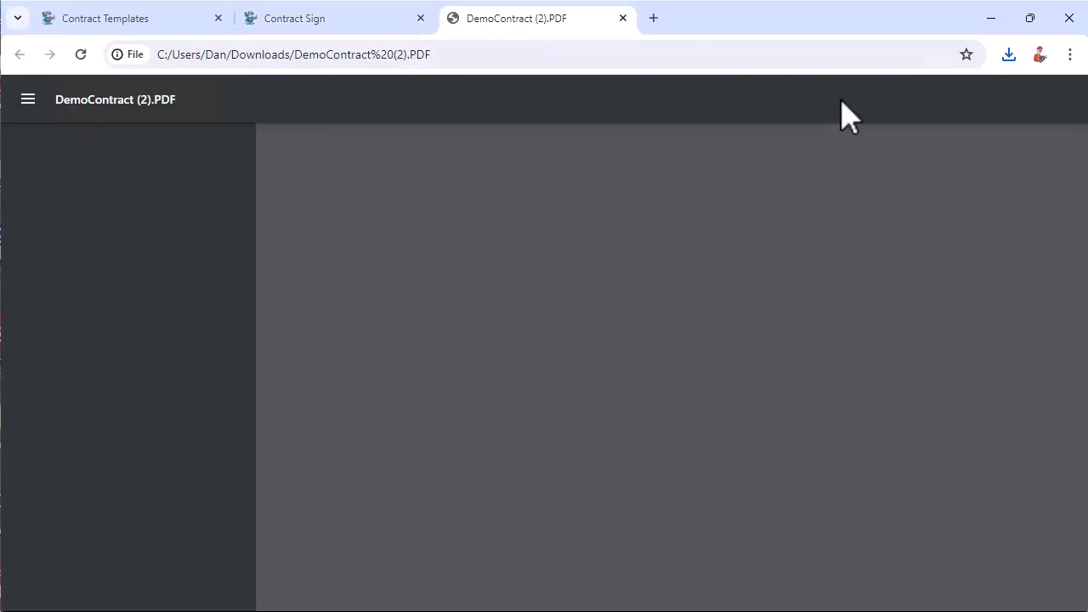
pyautogui.scroll(-8, 836, 283)
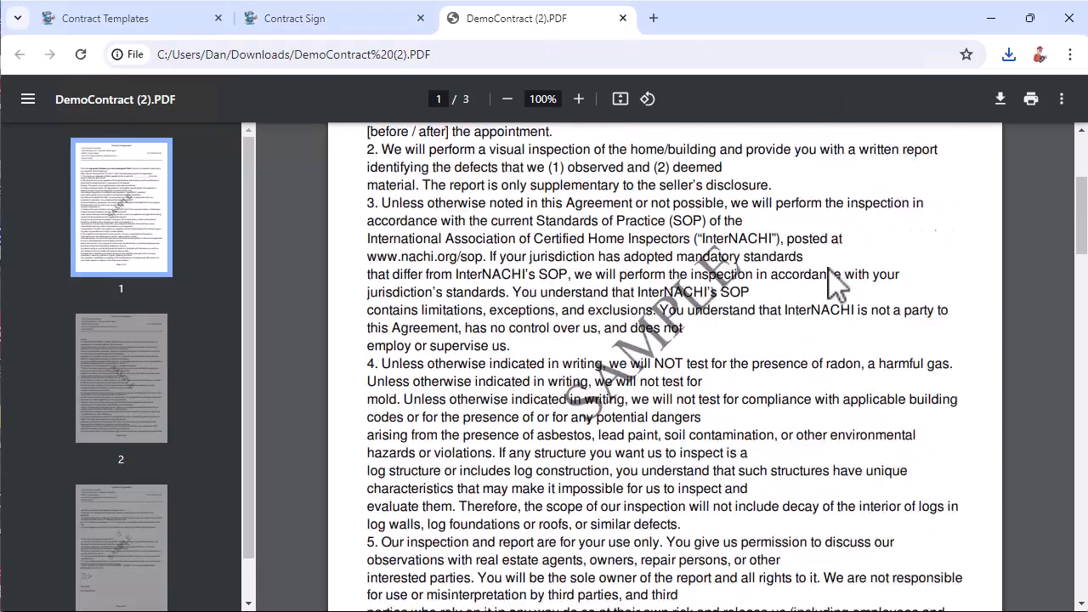
pyautogui.scroll(5, 836, 283)
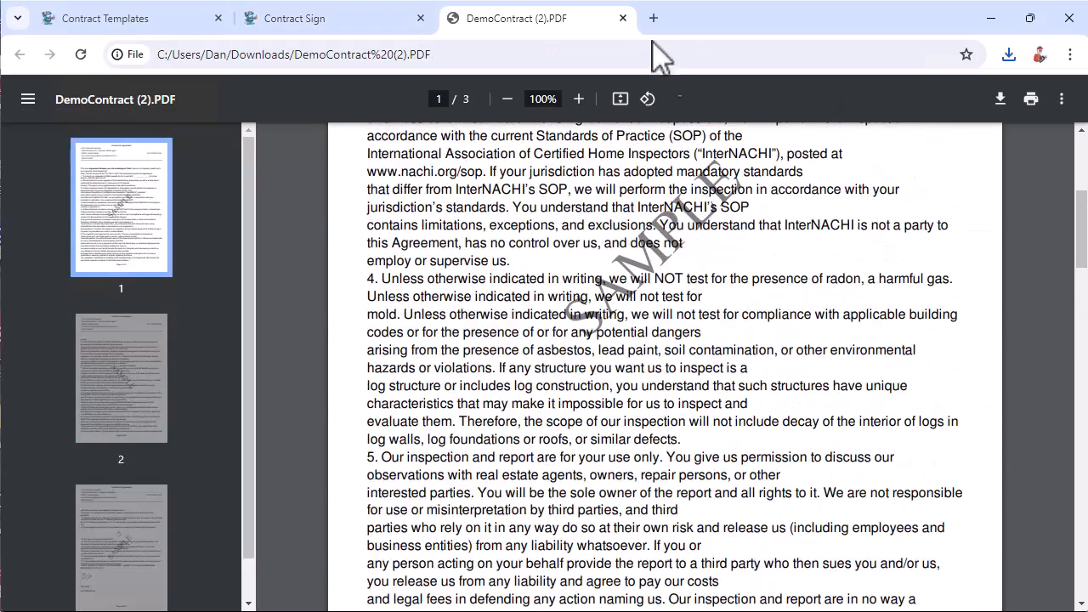
pyautogui.click(624, 18)
pyautogui.click(420, 17)
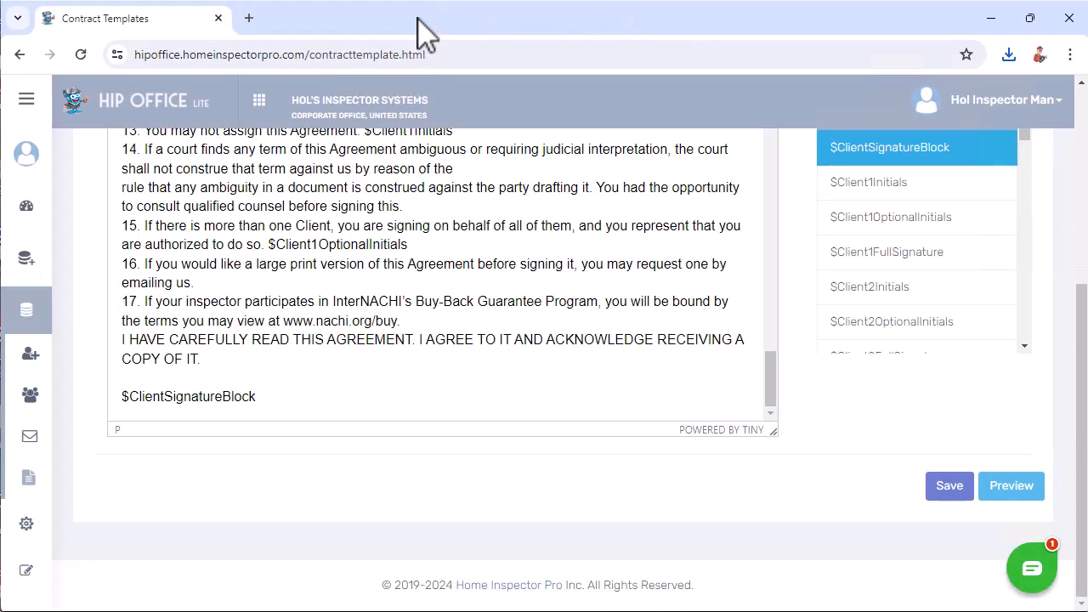
# Step: Open the topmost order in the order list and view its contract text and the client's signing status
pyautogui.scroll(1, 311, 534)
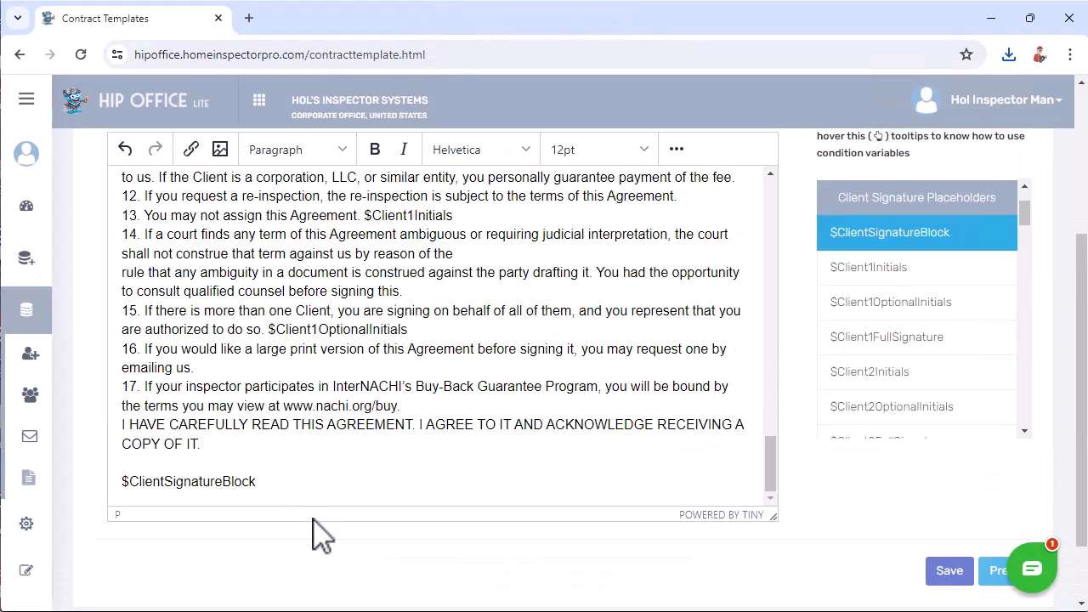
pyautogui.click(26, 255)
pyautogui.click(66, 352)
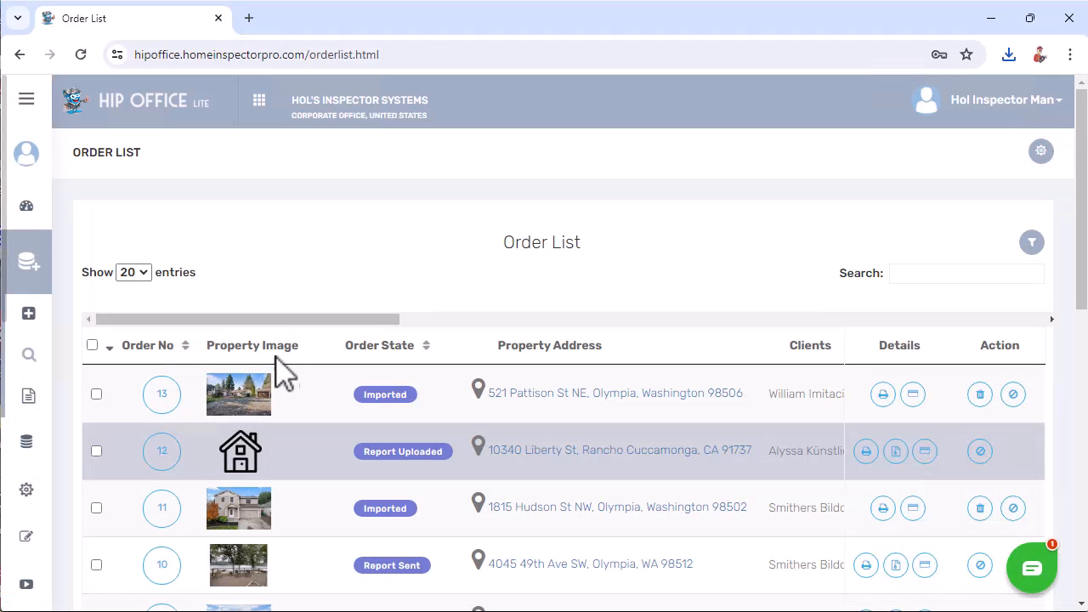
pyautogui.click(164, 399)
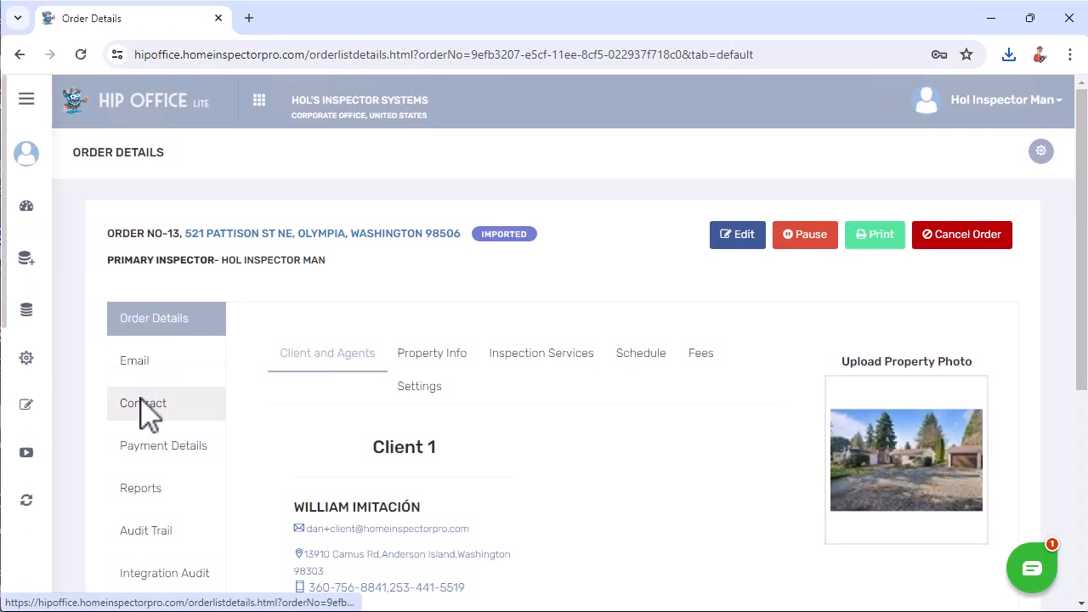
pyautogui.click(142, 402)
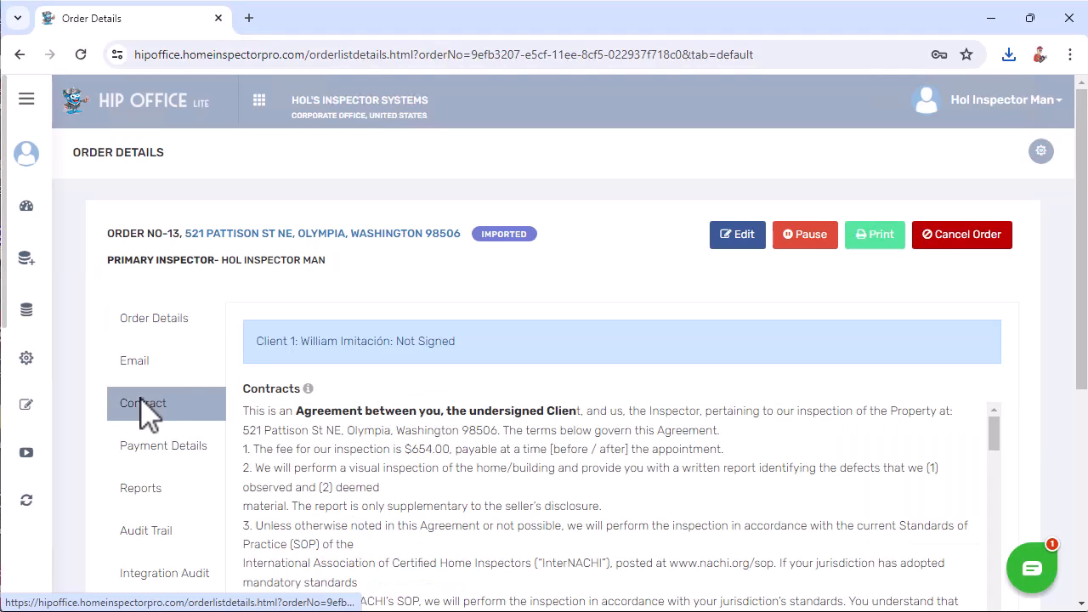
pyautogui.scroll(-1, 335, 281)
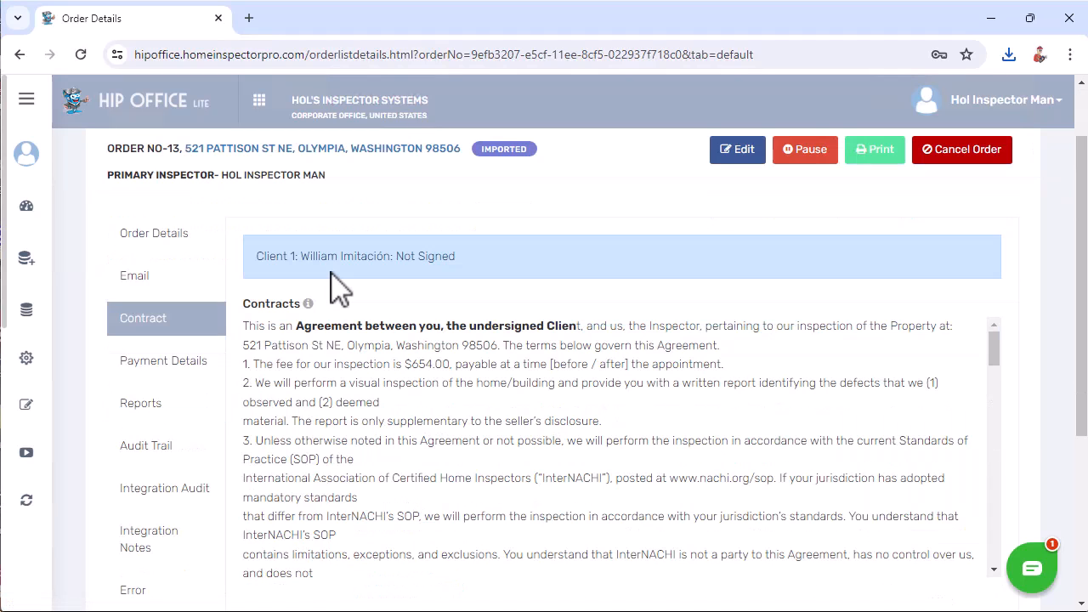
pyautogui.scroll(-1, 338, 289)
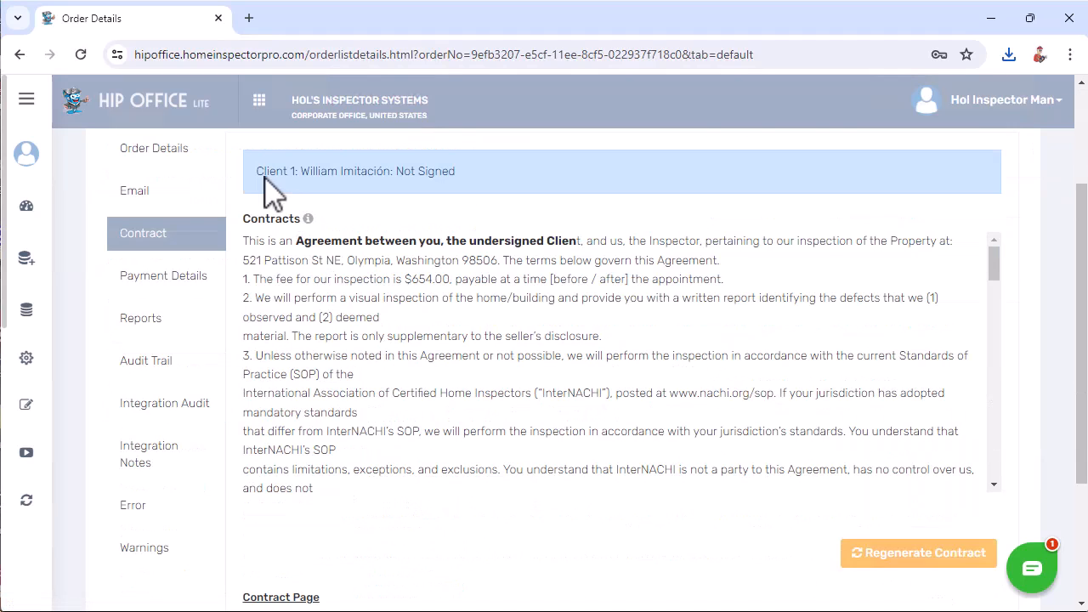
# Step: Check the client's signing status and the contract text, and regenerate the order's contract using the current template
pyautogui.moveTo(255, 170); pyautogui.dragTo(459, 181)
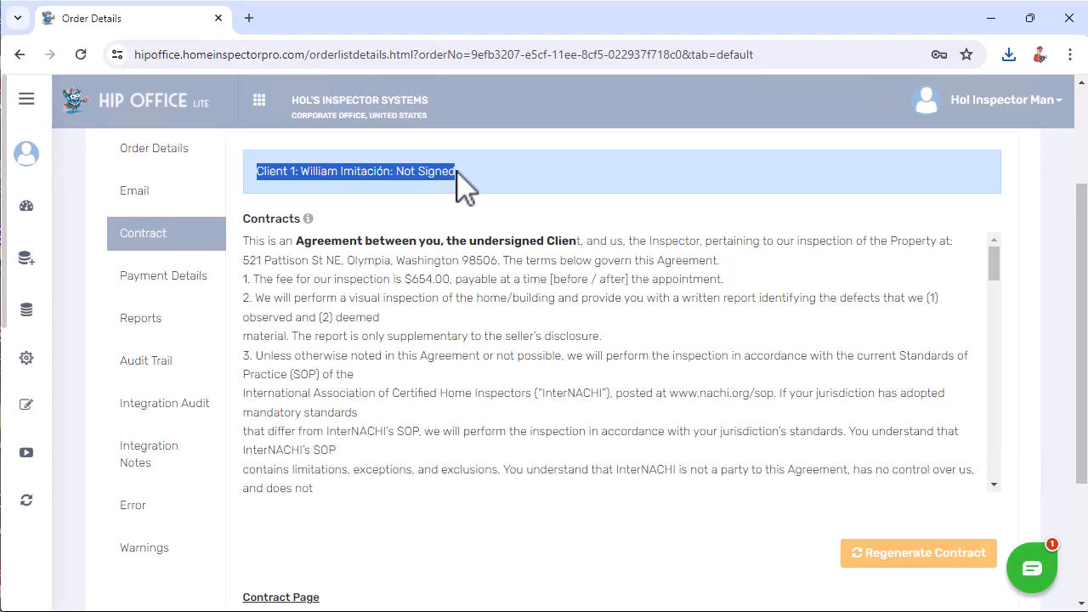
pyautogui.click(506, 192)
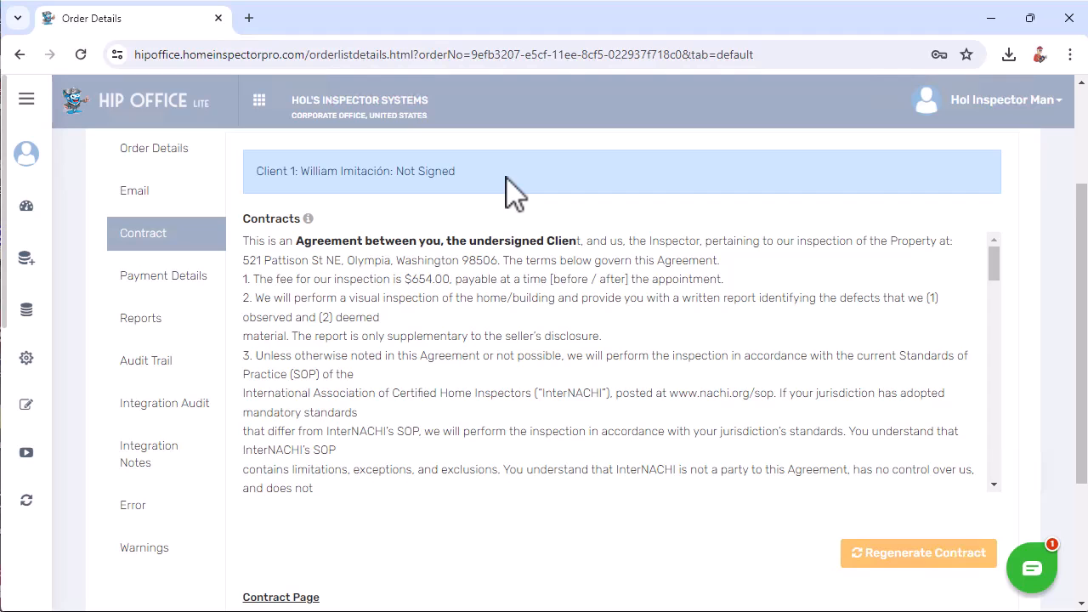
pyautogui.scroll(-8, 500, 349)
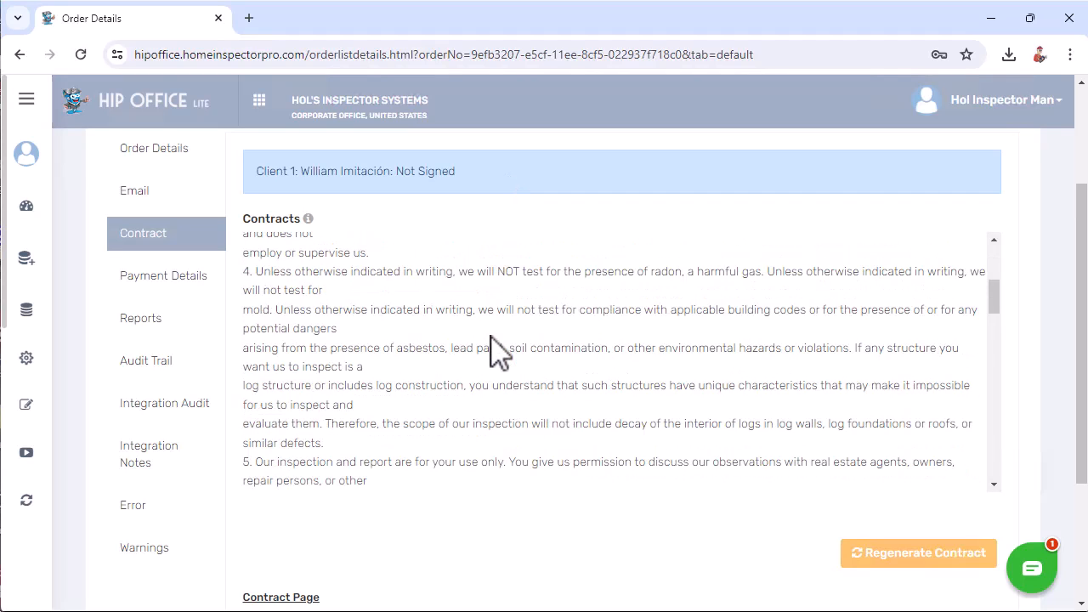
pyautogui.scroll(2, 500, 348)
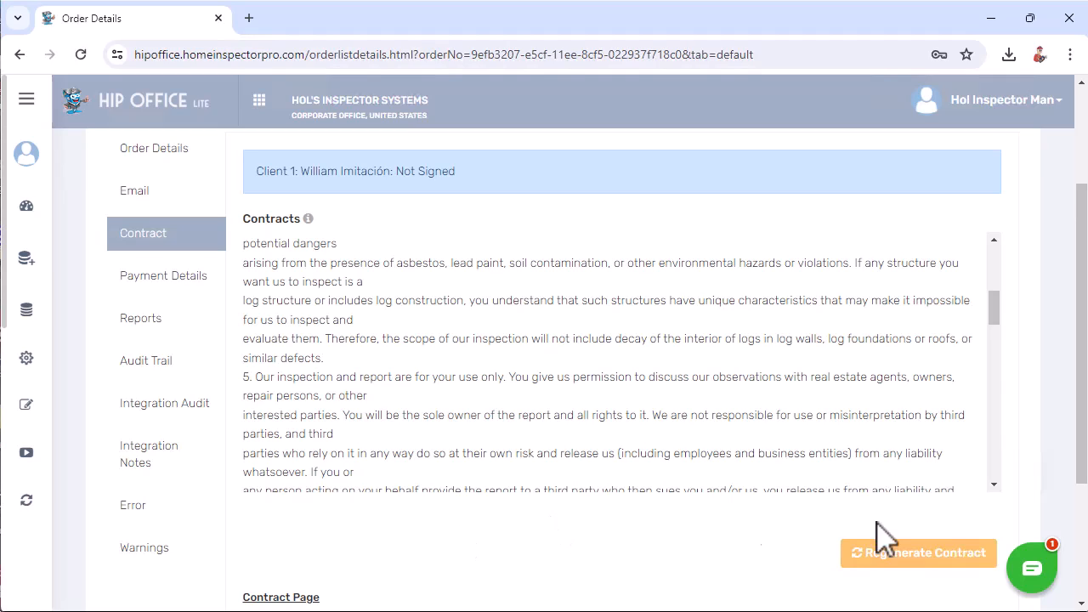
pyautogui.click(908, 561)
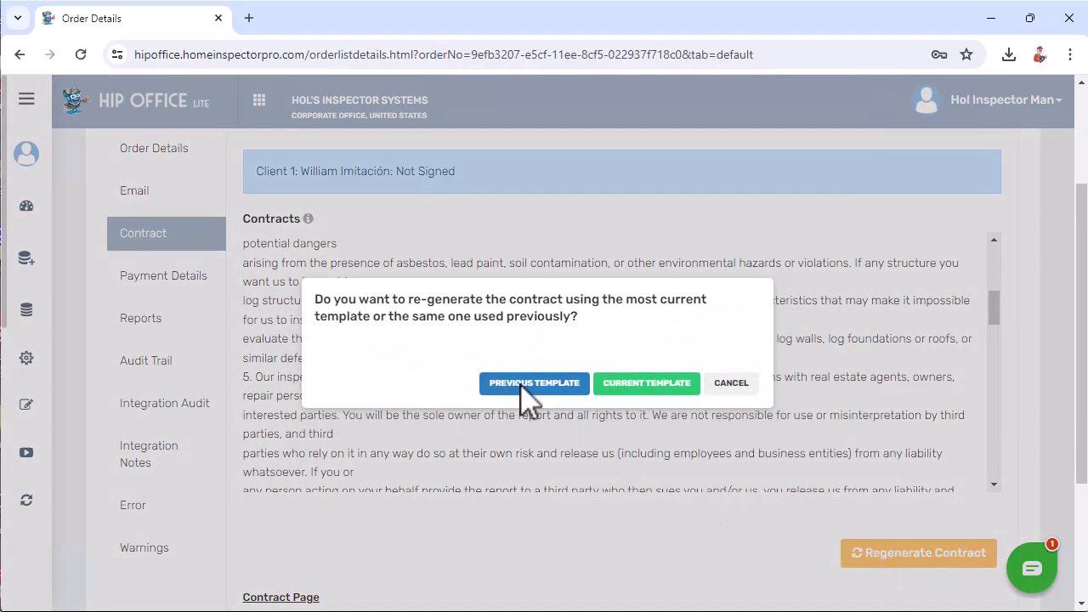
pyautogui.click(656, 387)
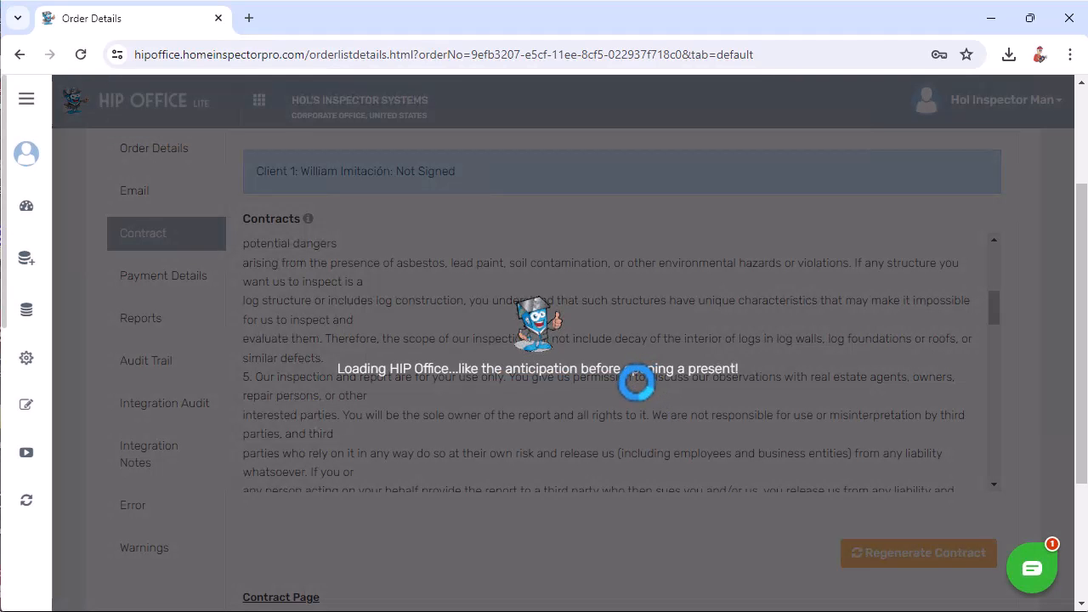